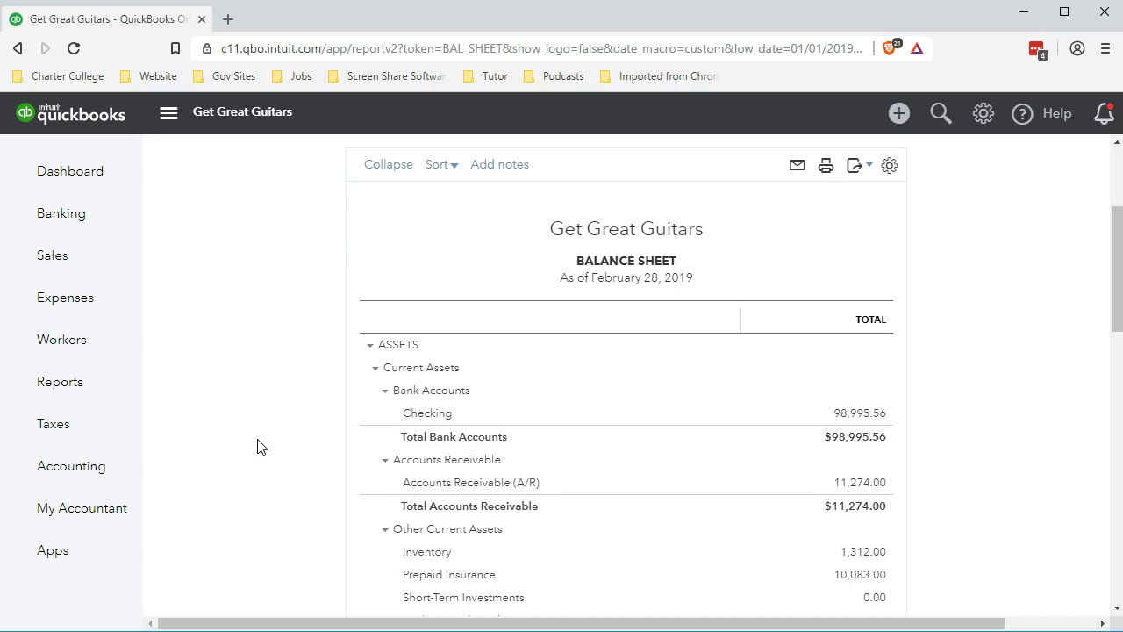
Step: Review the transaction detail behind Accounts Receivable (A/R) on the balance sheet, including the amounts, and return to the balance sheet
scroll(257, 446, "down", 1)
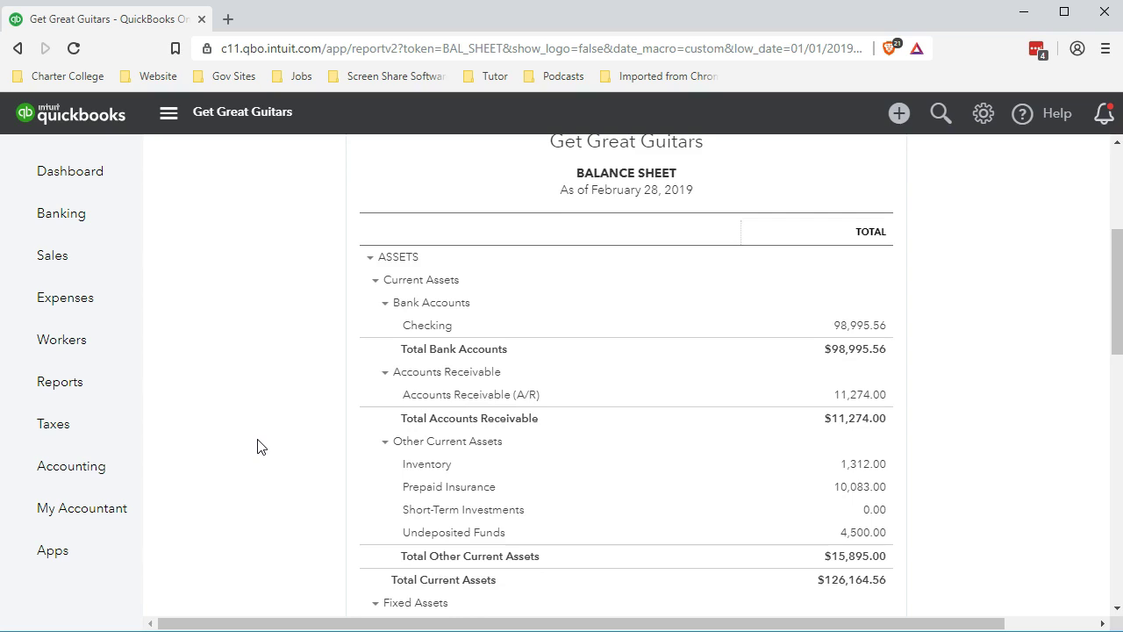
left_click(848, 399)
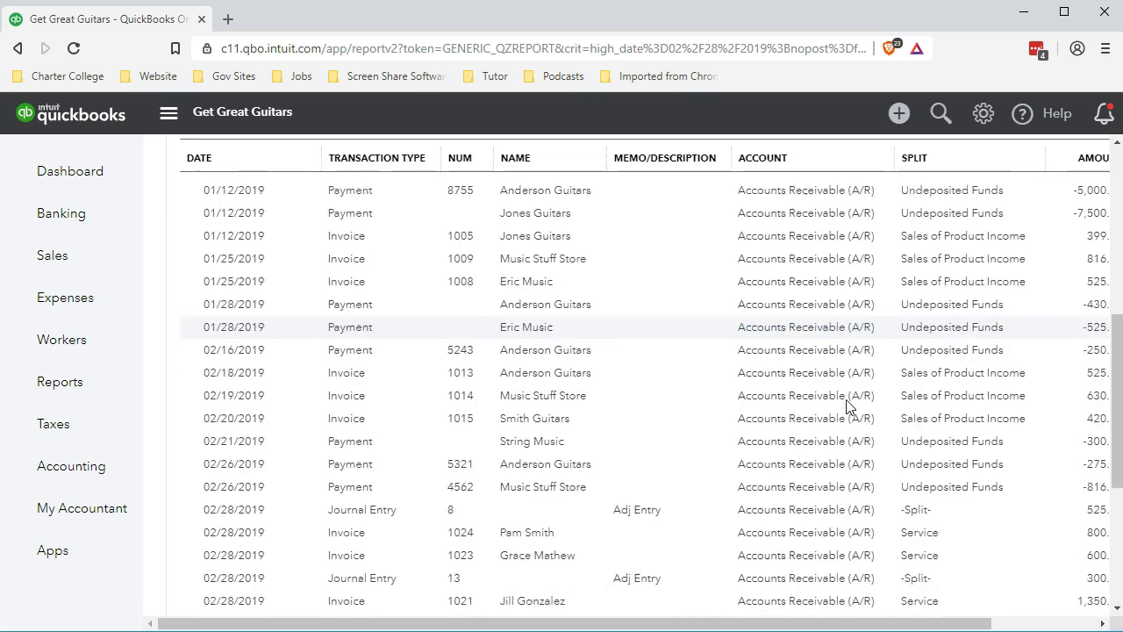
scroll(847, 403, "down", 3)
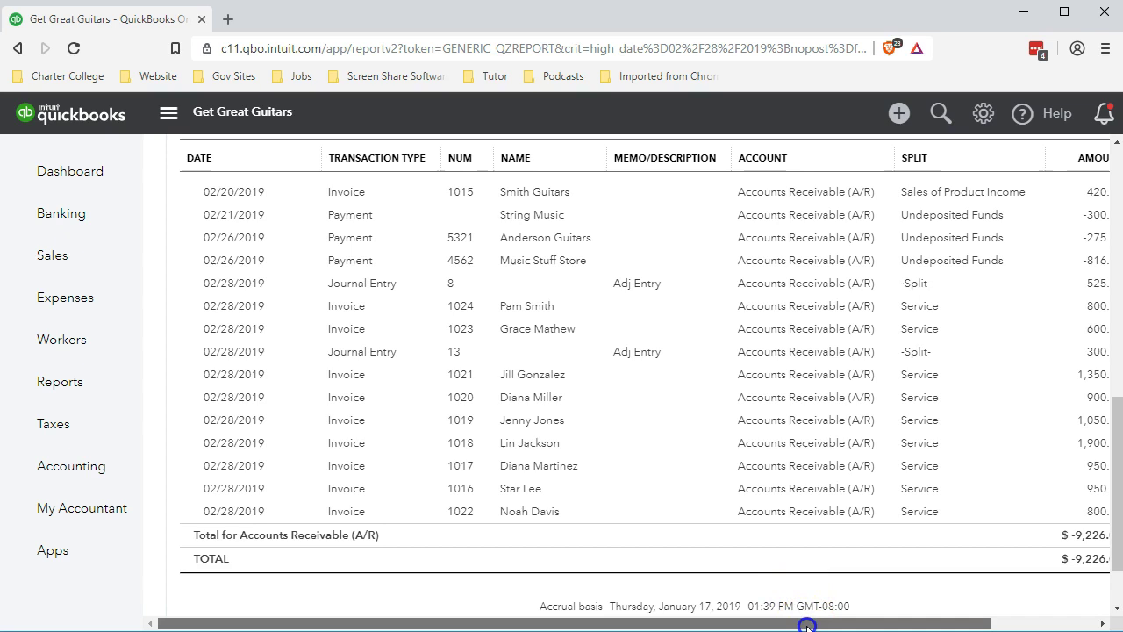
left_click_drag(807, 627, 836, 626)
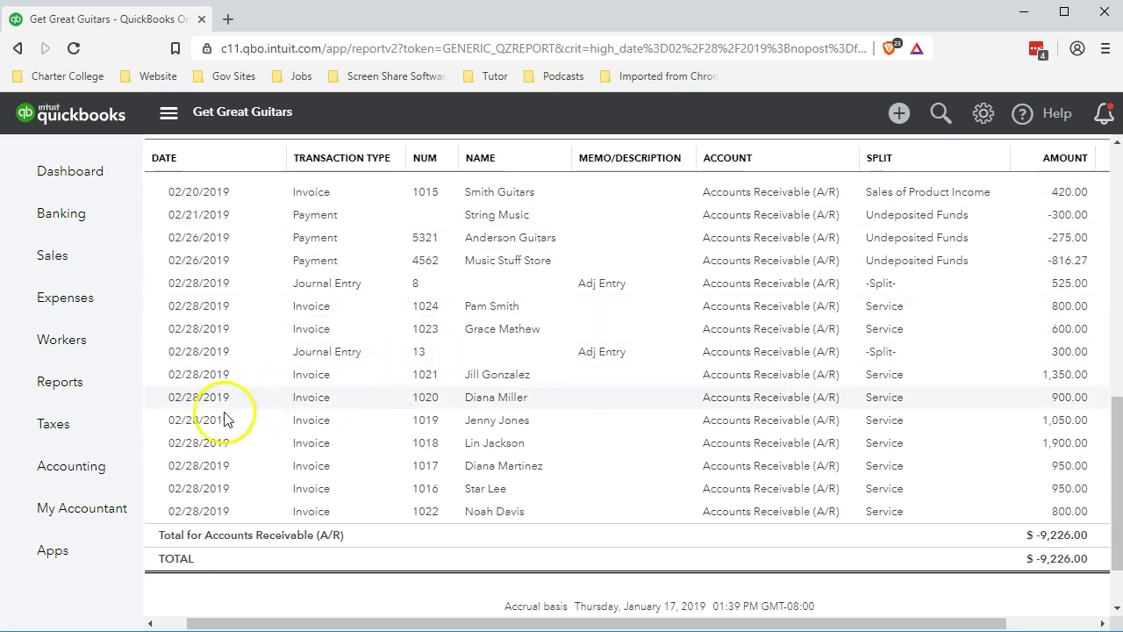
scroll(211, 425, "up", 3)
scroll(211, 426, "up", 5)
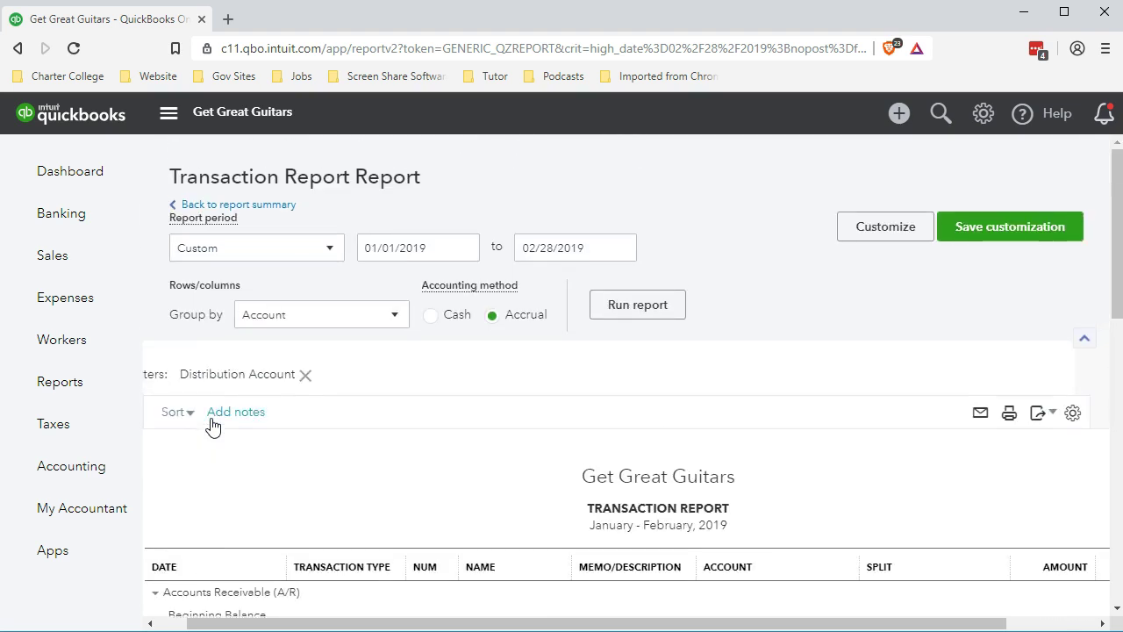
left_click(271, 207)
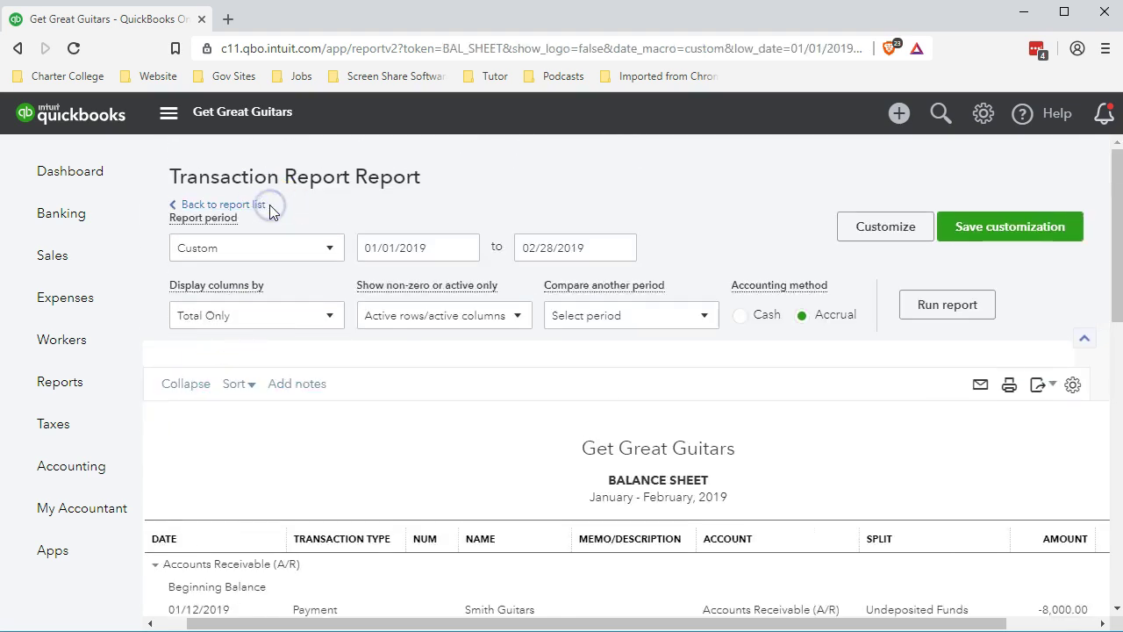
scroll(269, 212, "down", 4)
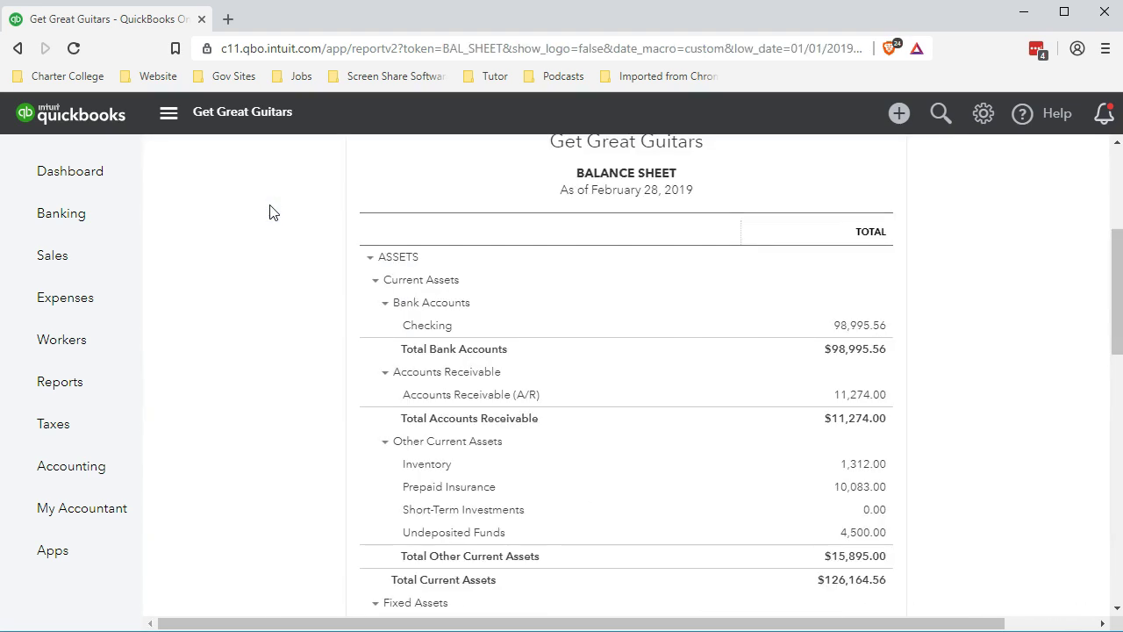
Step: Duplicate the browser tab showing the balance sheet
right_click(162, 21)
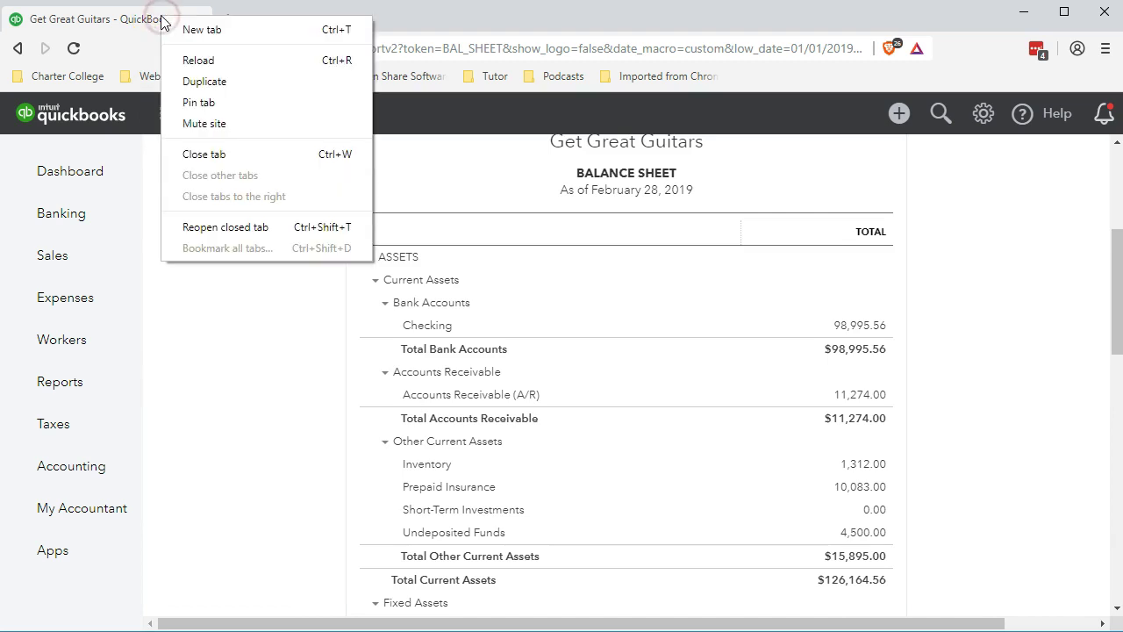
left_click(184, 81)
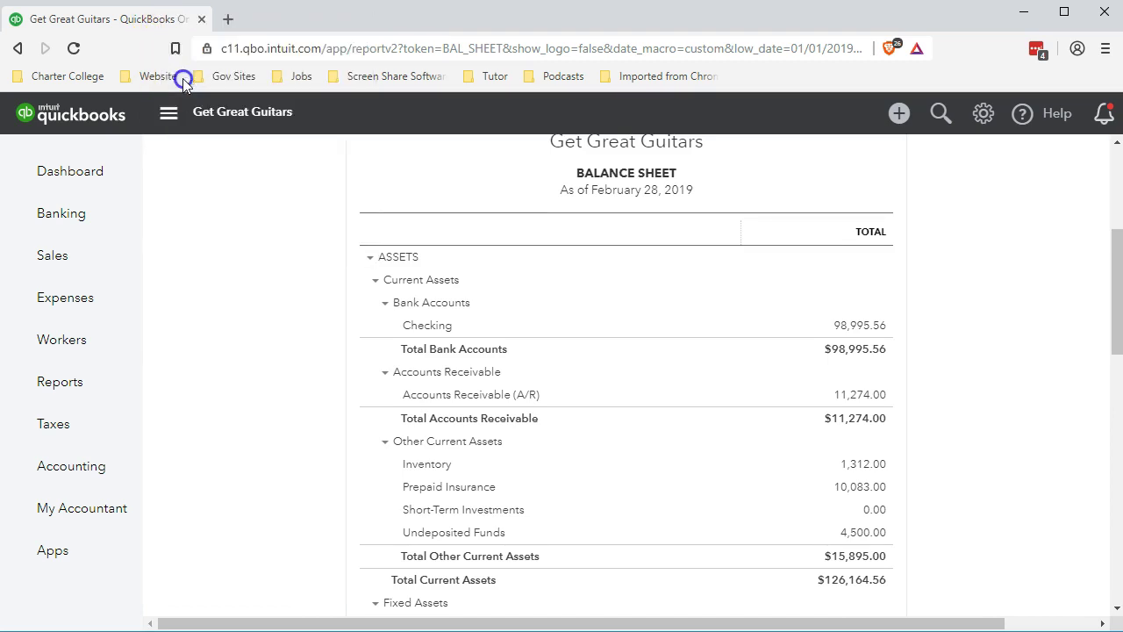
left_click_drag(135, 21, 322, 37)
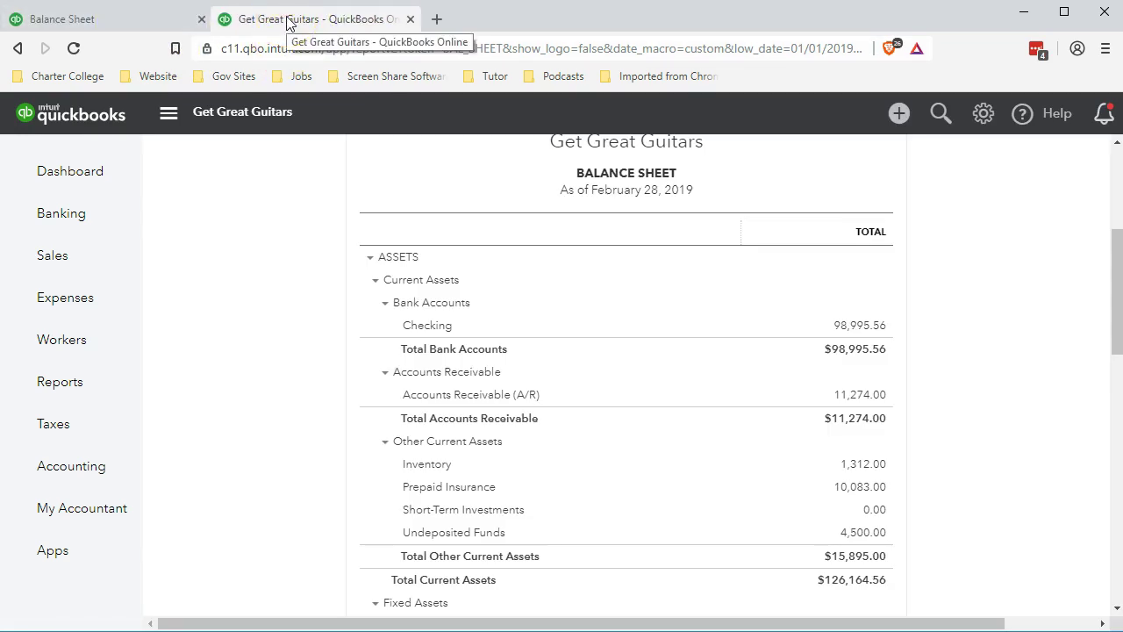
Step: Run the Customer Balance Detail report from the Who owes you group and review its customers through String Music
left_click(79, 385)
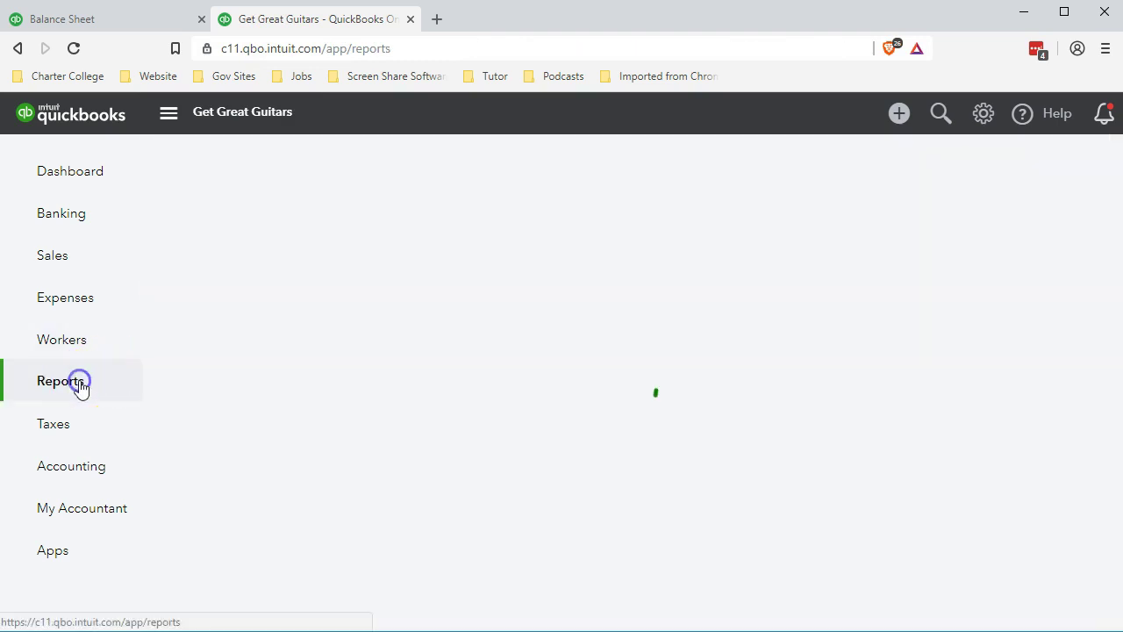
scroll(195, 386, "down", 3)
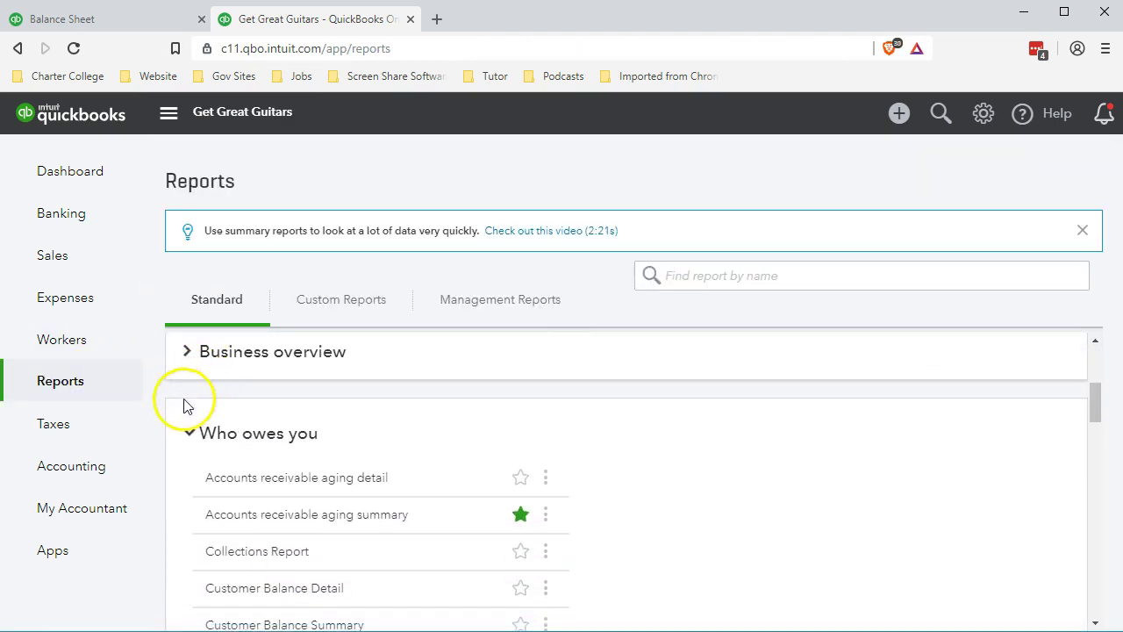
scroll(176, 461, "down", 1)
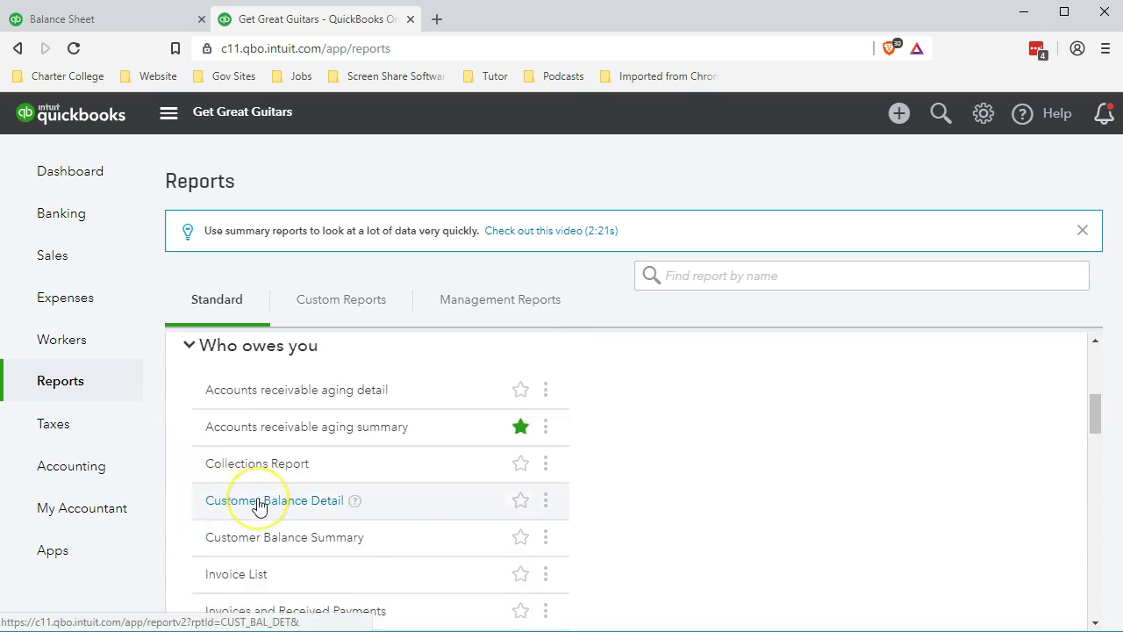
left_click(258, 506)
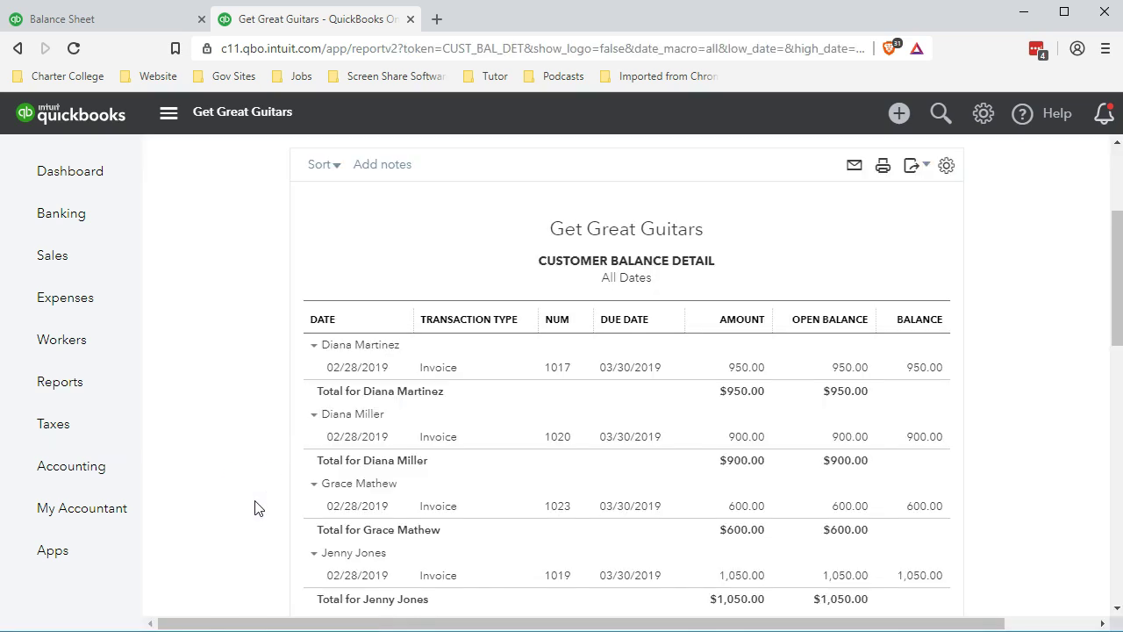
left_click(253, 498)
scroll(251, 499, "down", 6)
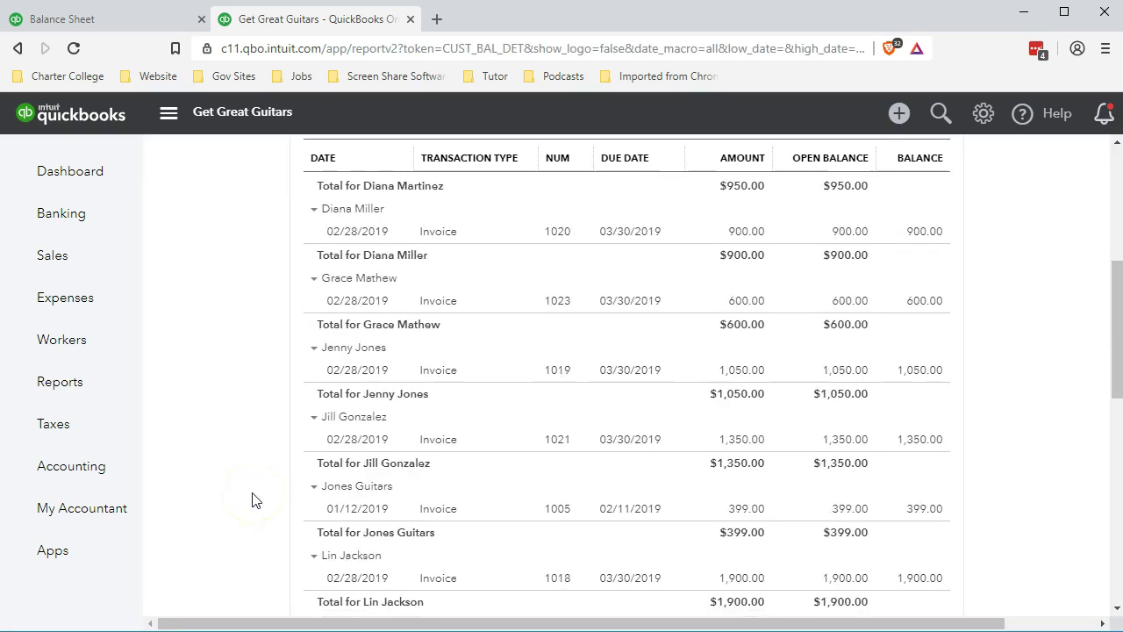
scroll(251, 499, "down", 4)
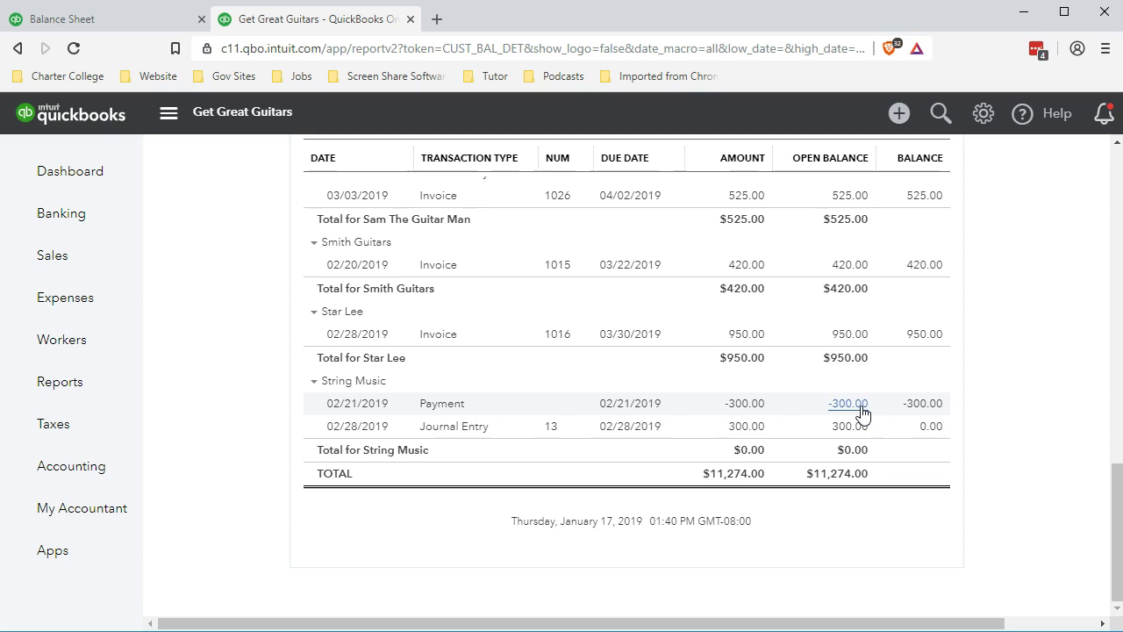
Step: Review the assets and liabilities on the balance sheet, from Accounts Receivable through Unearned Revenue
left_click(147, 19)
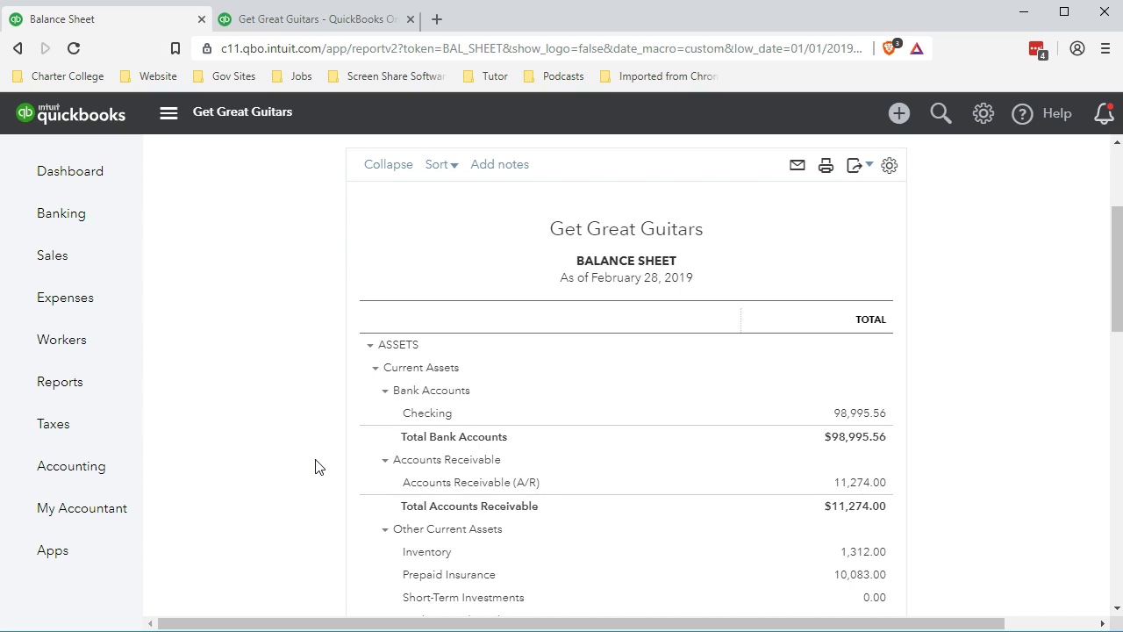
scroll(317, 466, "down", 3)
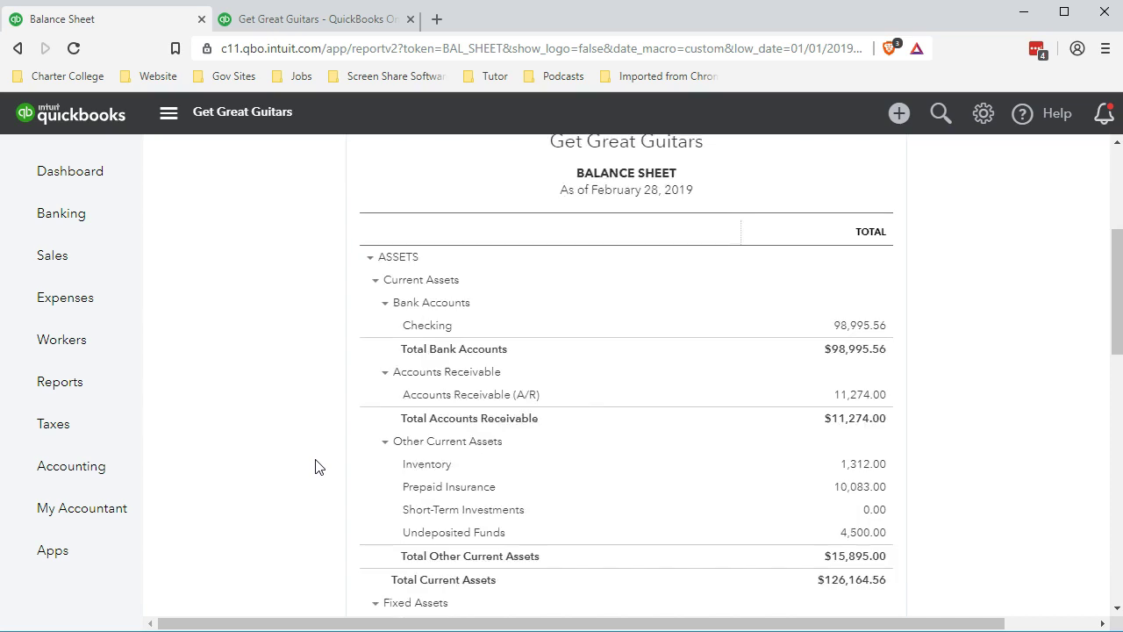
scroll(317, 466, "down", 3)
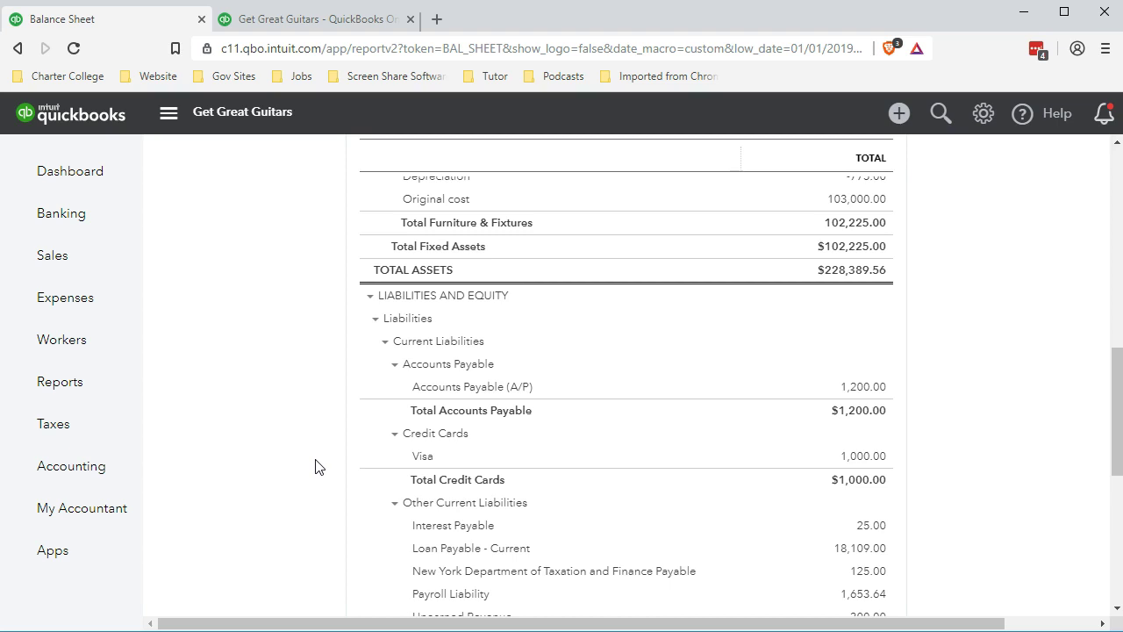
scroll(316, 466, "down", 1)
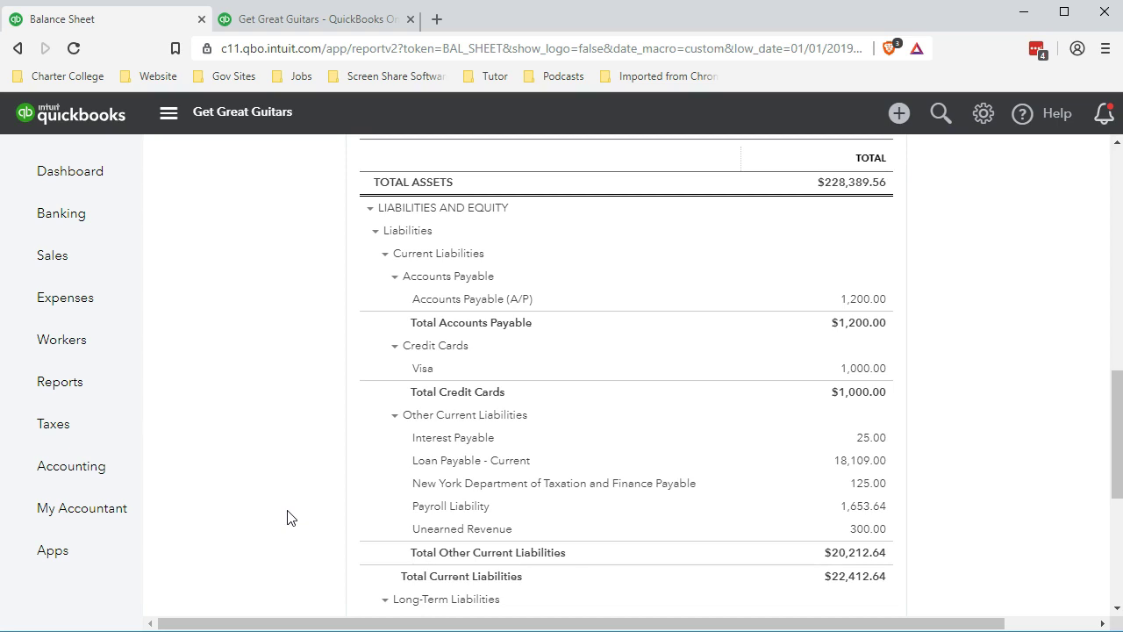
scroll(287, 518, "up", 9)
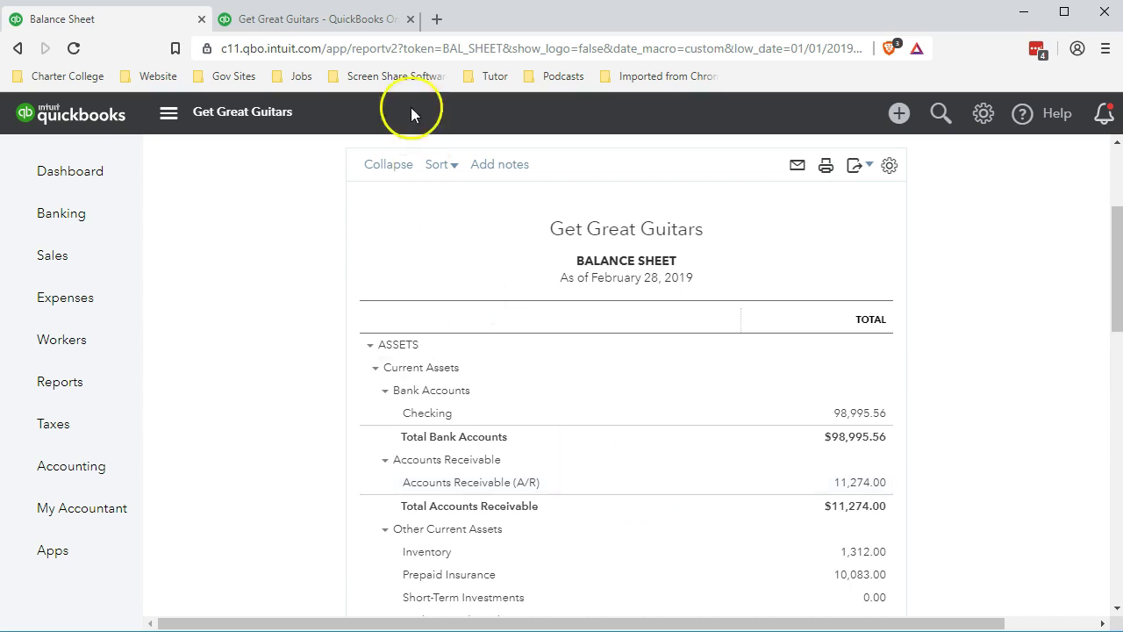
Step: Compare String Music's entries in the Customer Balance Detail report with Unearned Revenue on the balance sheet
left_click(315, 22)
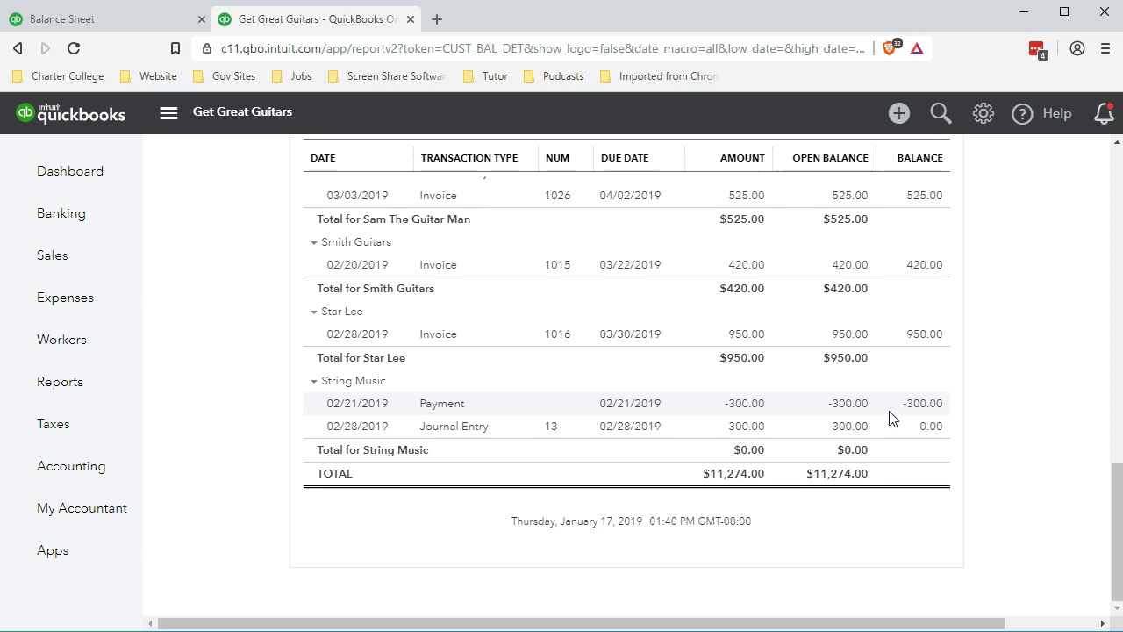
left_click(117, 21)
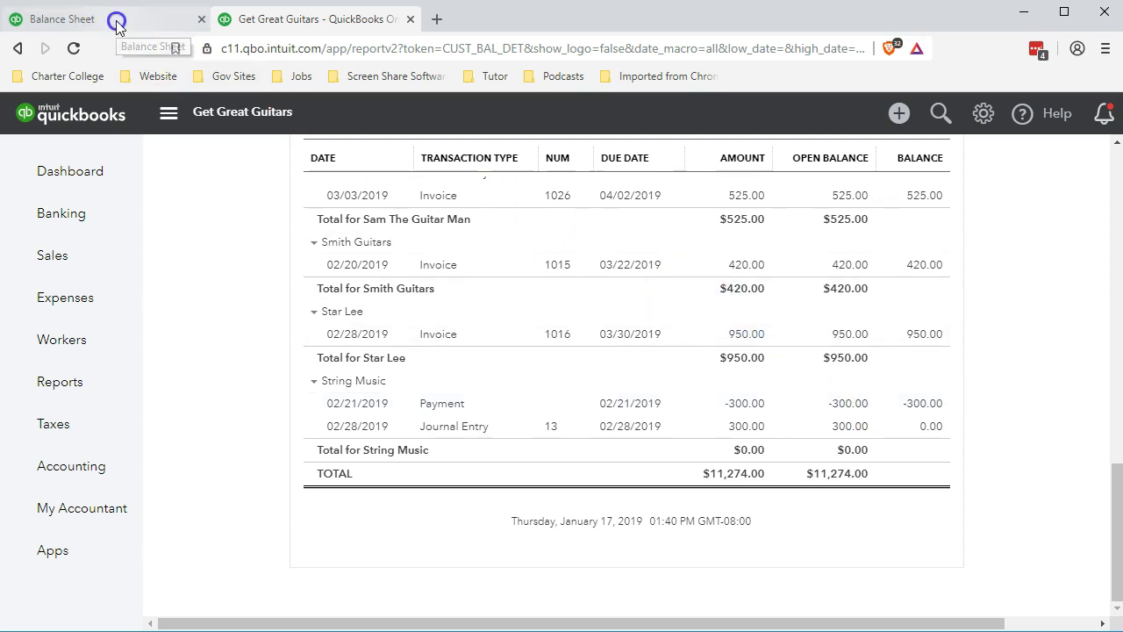
scroll(346, 395, "down", 5)
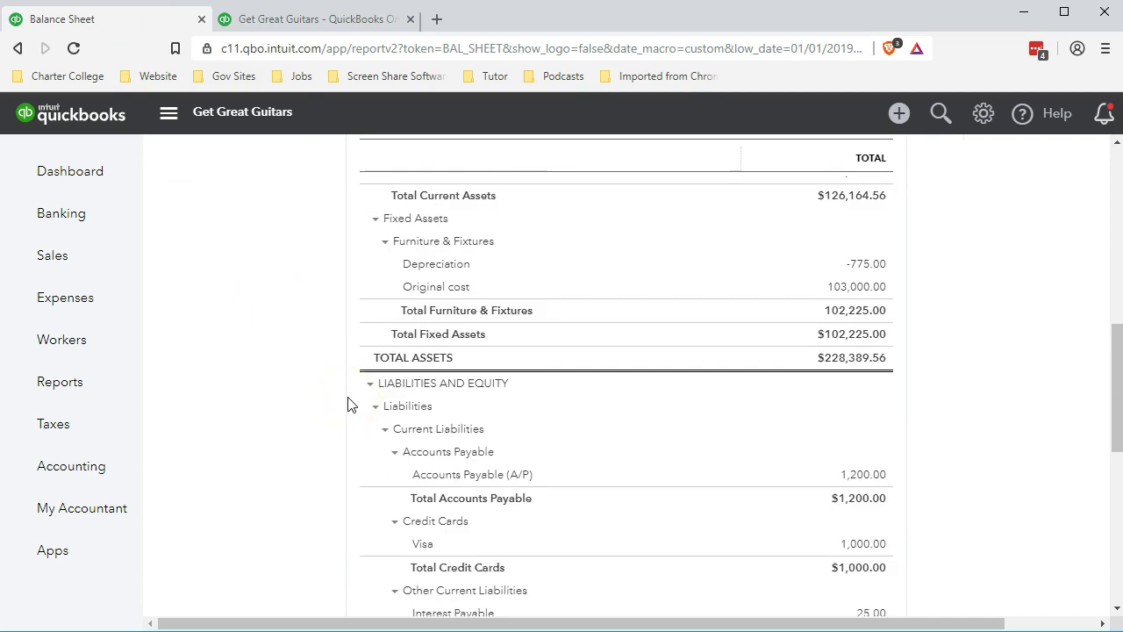
scroll(347, 405, "down", 3)
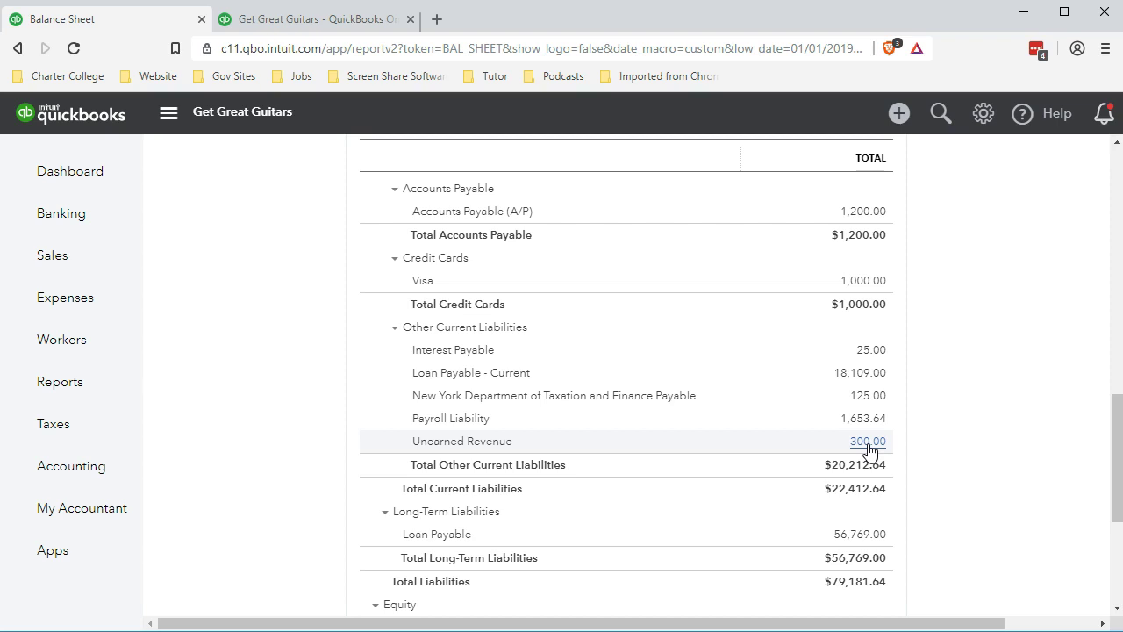
Step: Recheck String Music's customer balance, and open the adjusting journal entry behind Unearned Revenue on the balance sheet
left_click(325, 20)
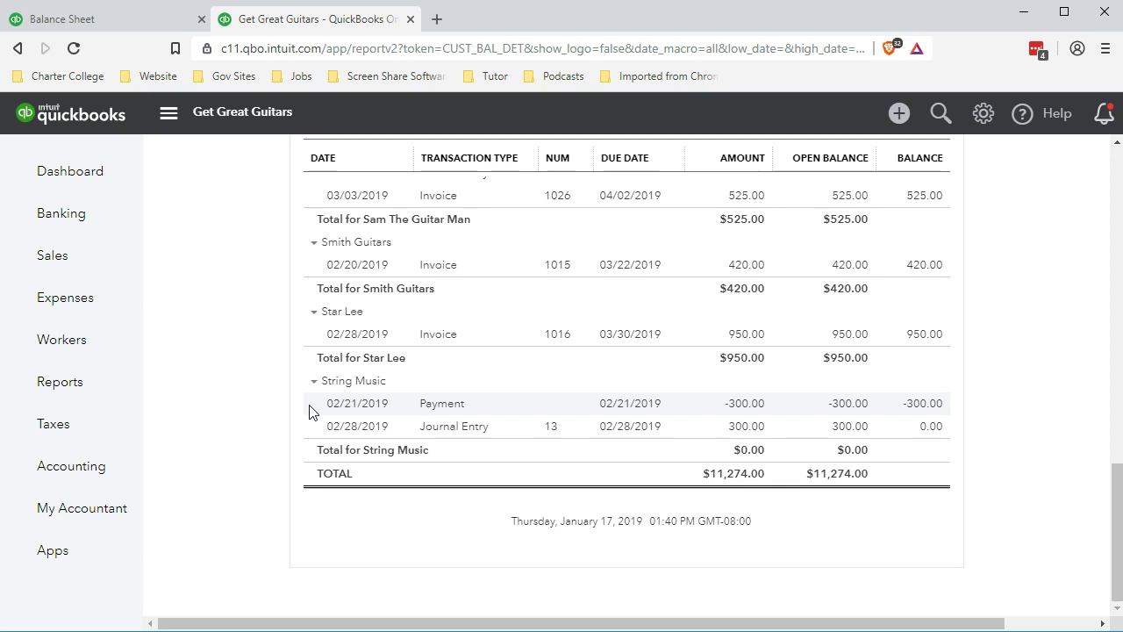
left_click(132, 19)
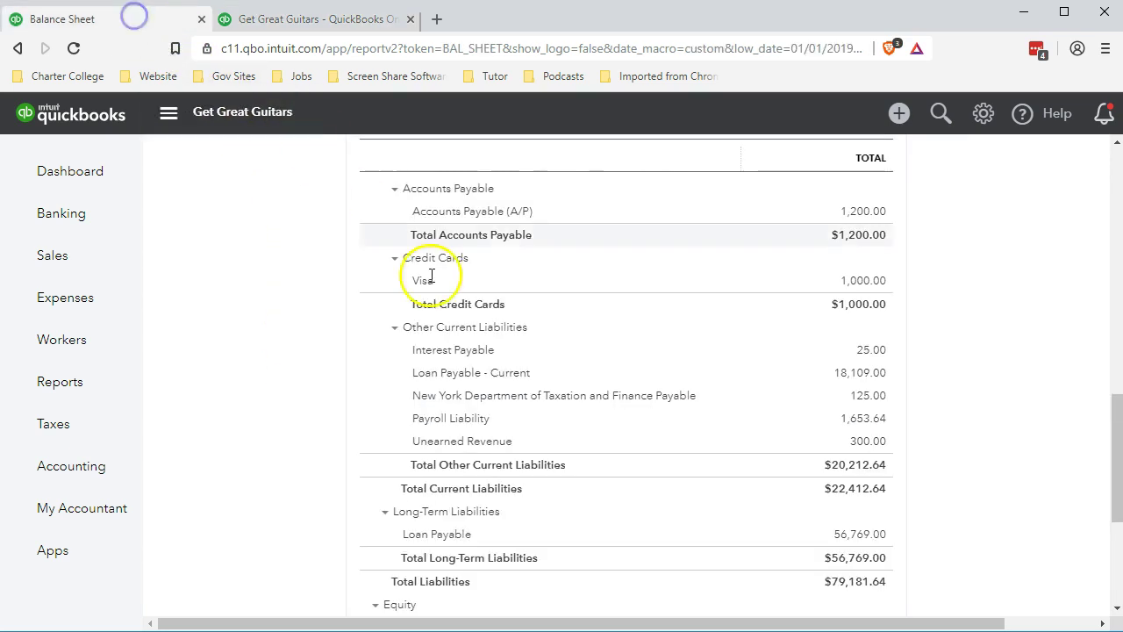
left_click(857, 445)
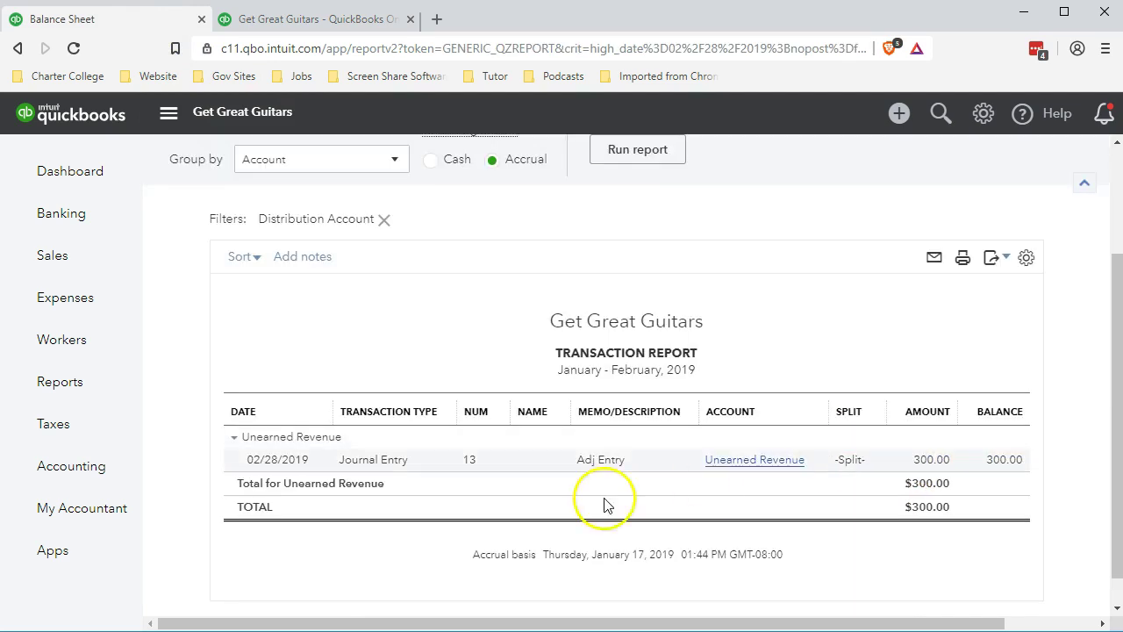
left_click(372, 467)
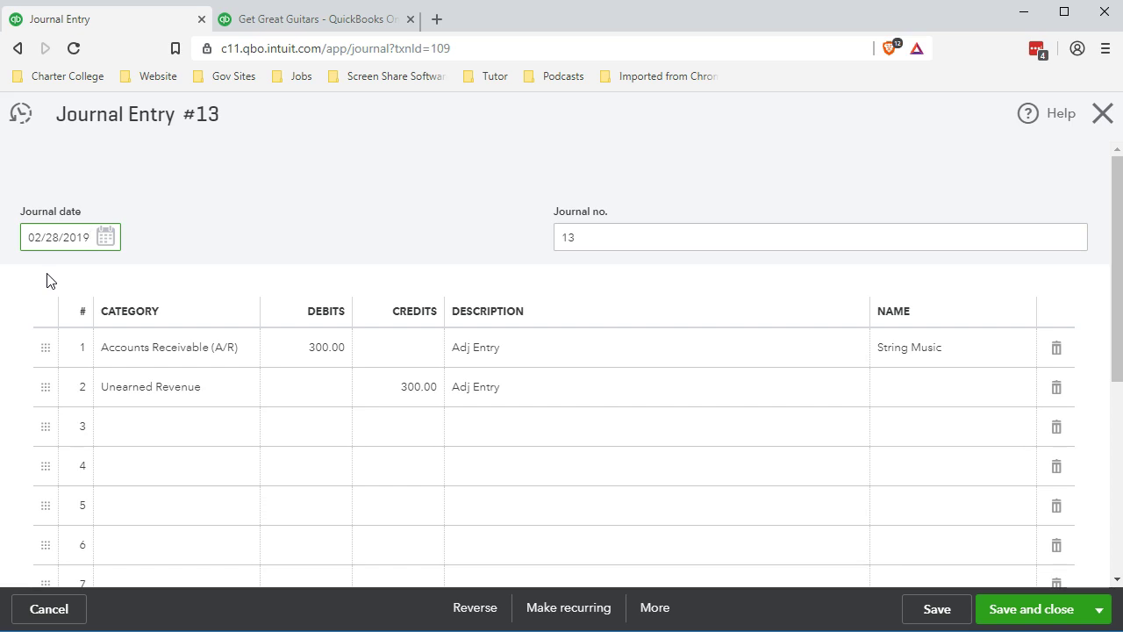
Step: Duplicate the browser tab showing the Customer Balance Detail report
left_click(291, 25)
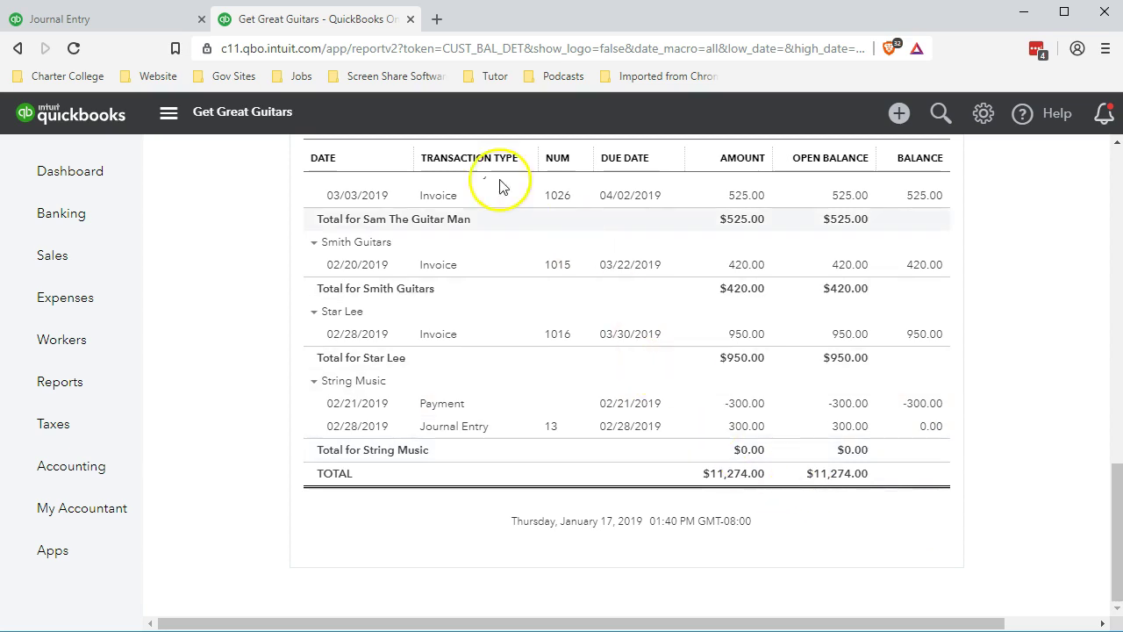
right_click(349, 26)
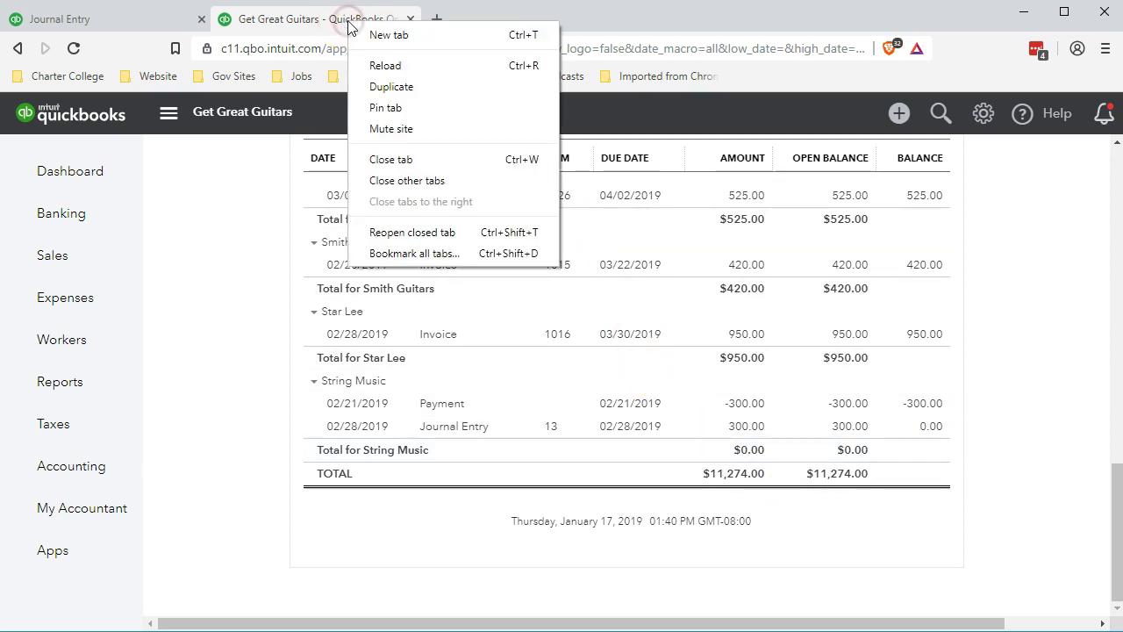
left_click(366, 87)
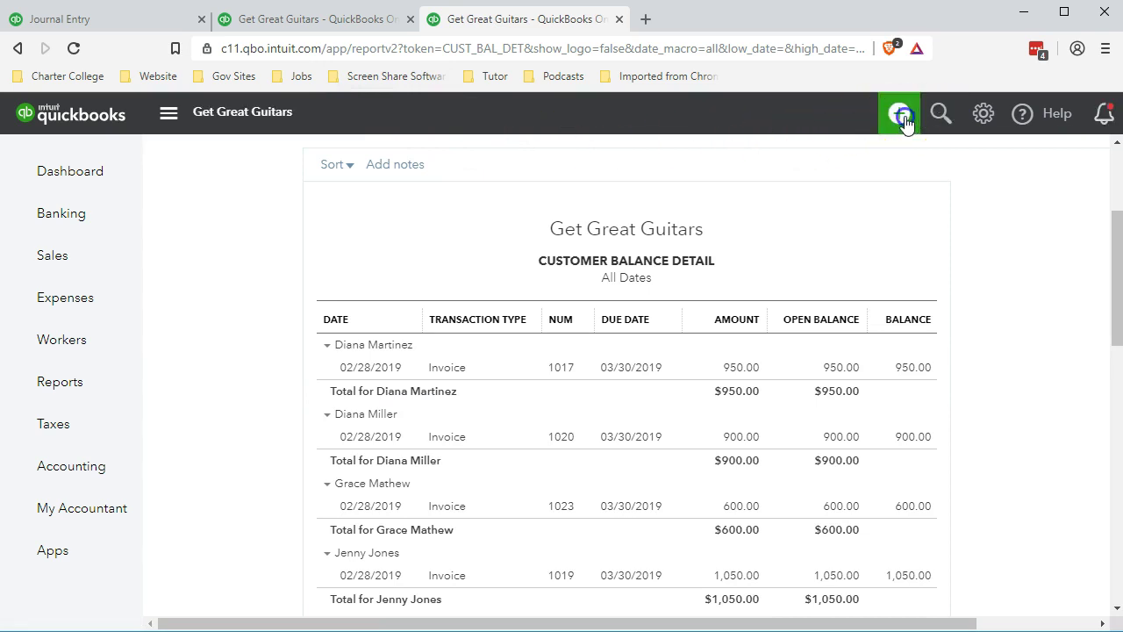
Step: Create a new journal entry dated 03/01/2019
left_click(899, 115)
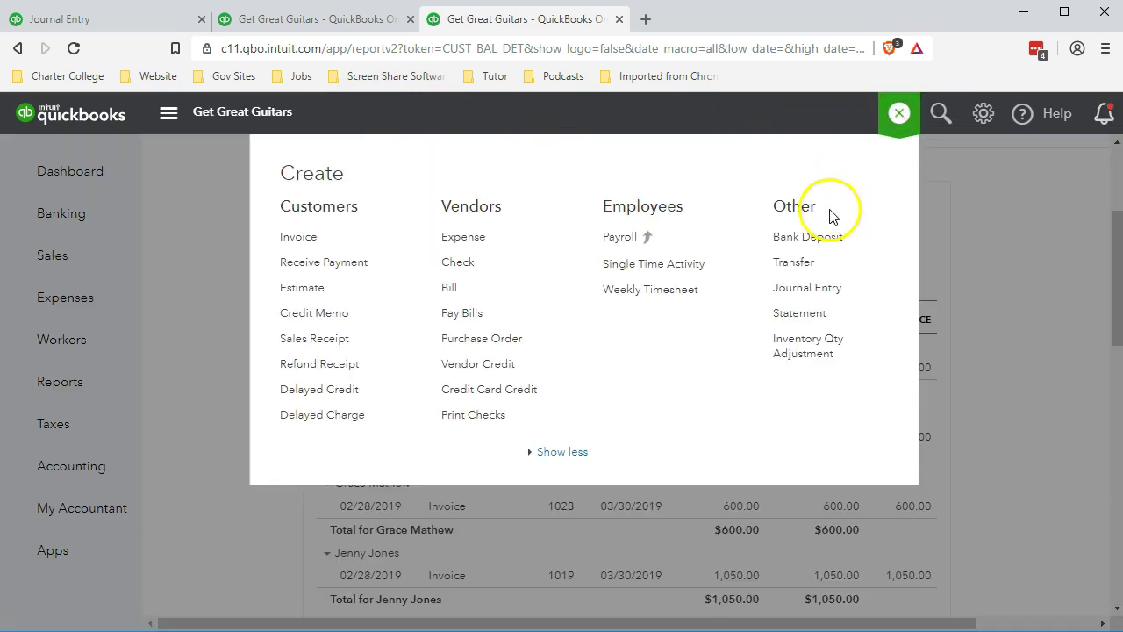
left_click(808, 287)
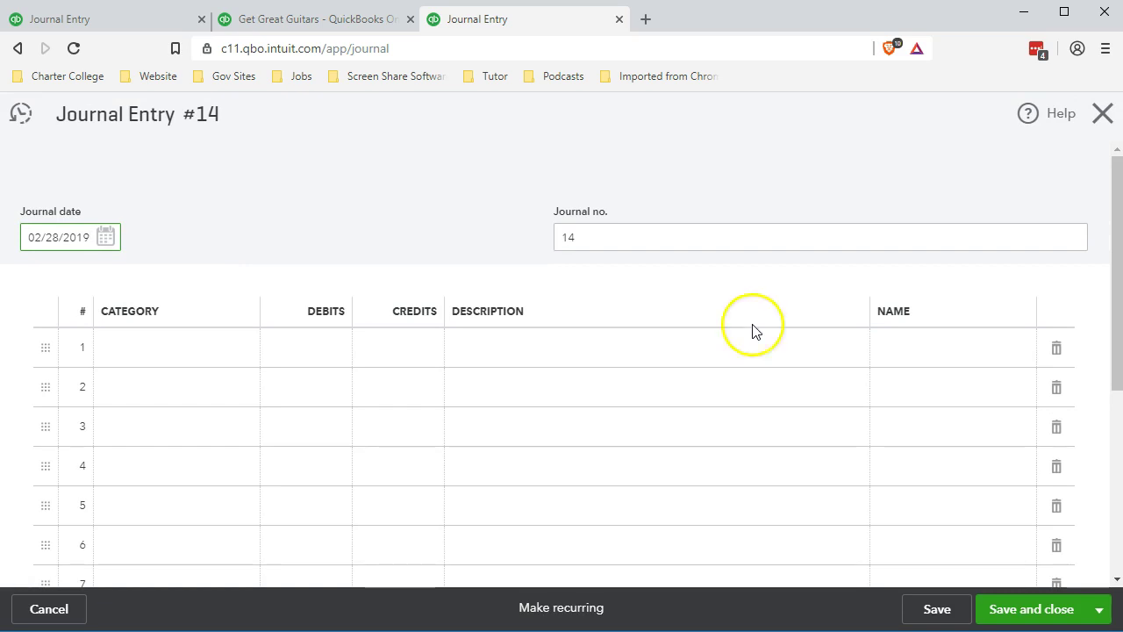
left_click(163, 362)
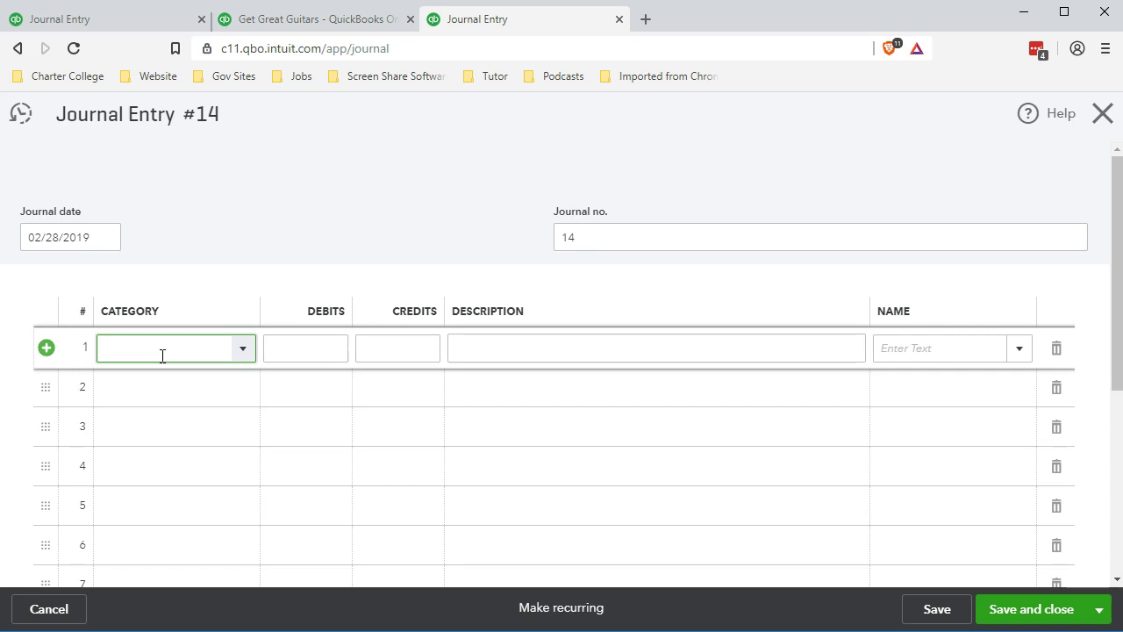
left_click_drag(75, 238, 4, 235)
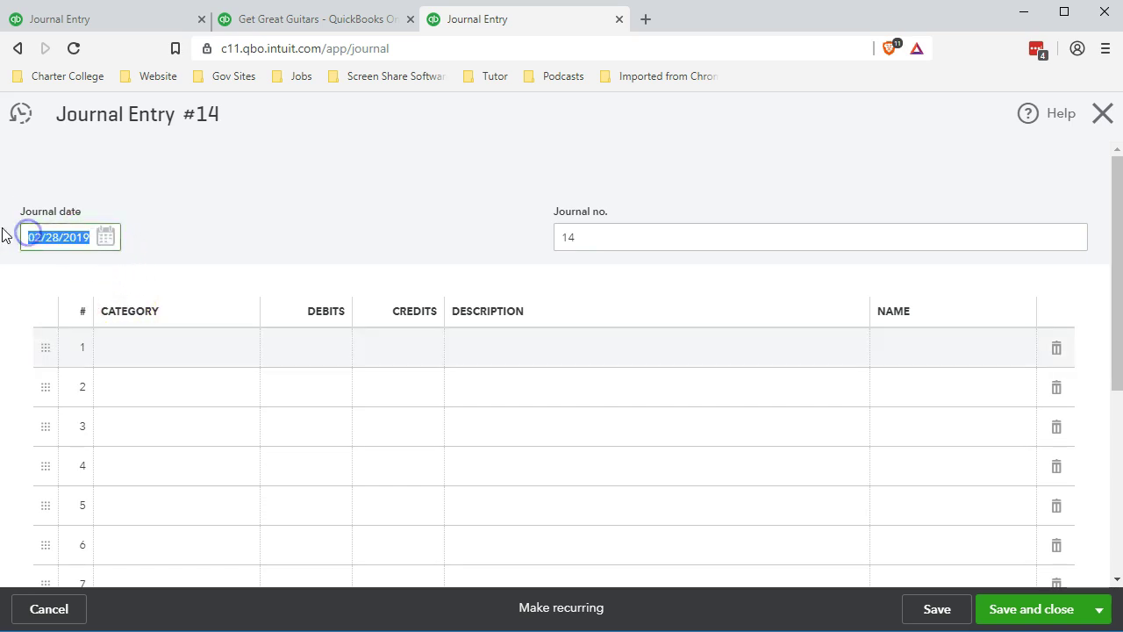
key("plus")
key("Tab")
Step: Debit Unearned Revenue for 300.00 on the first line with the description "Reversing Entry"
left_click(131, 349)
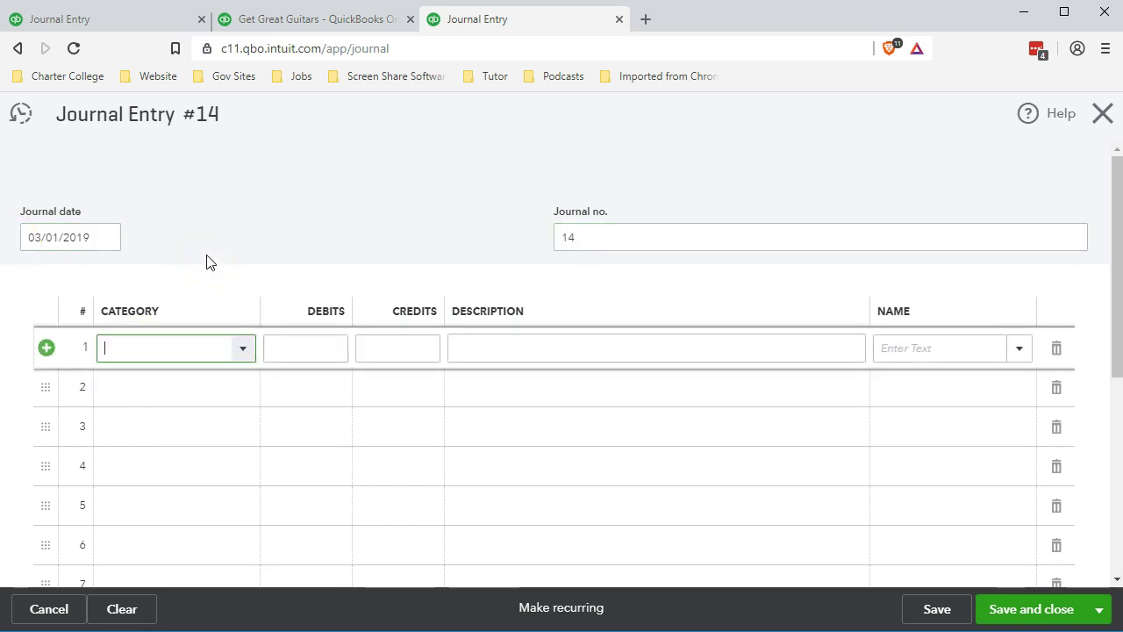
type("Unearned Revenue")
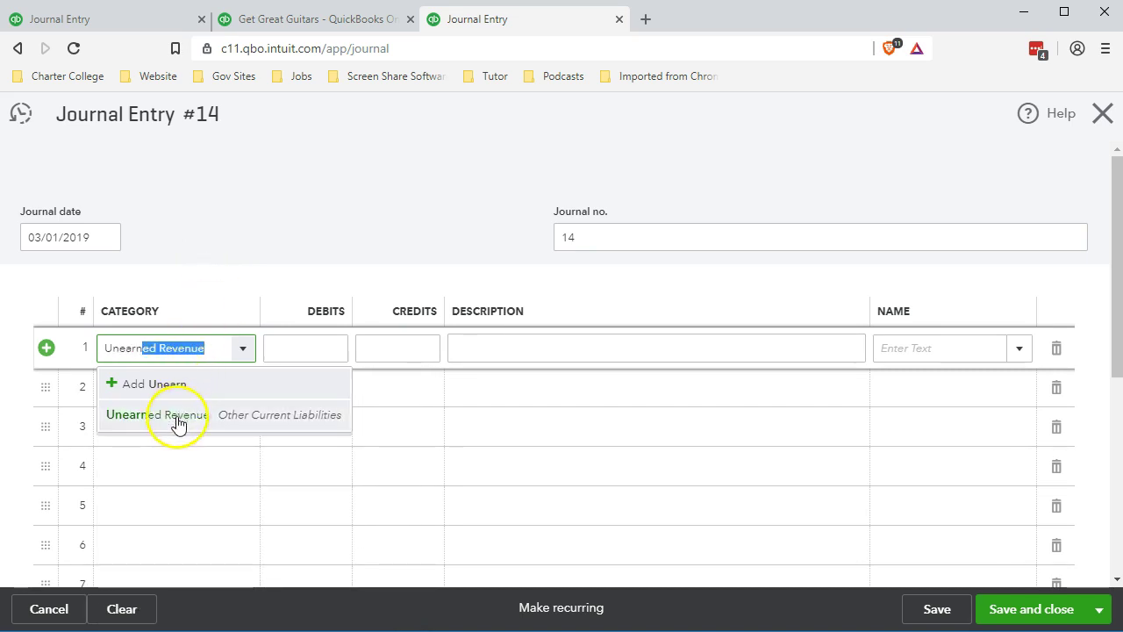
left_click(175, 417)
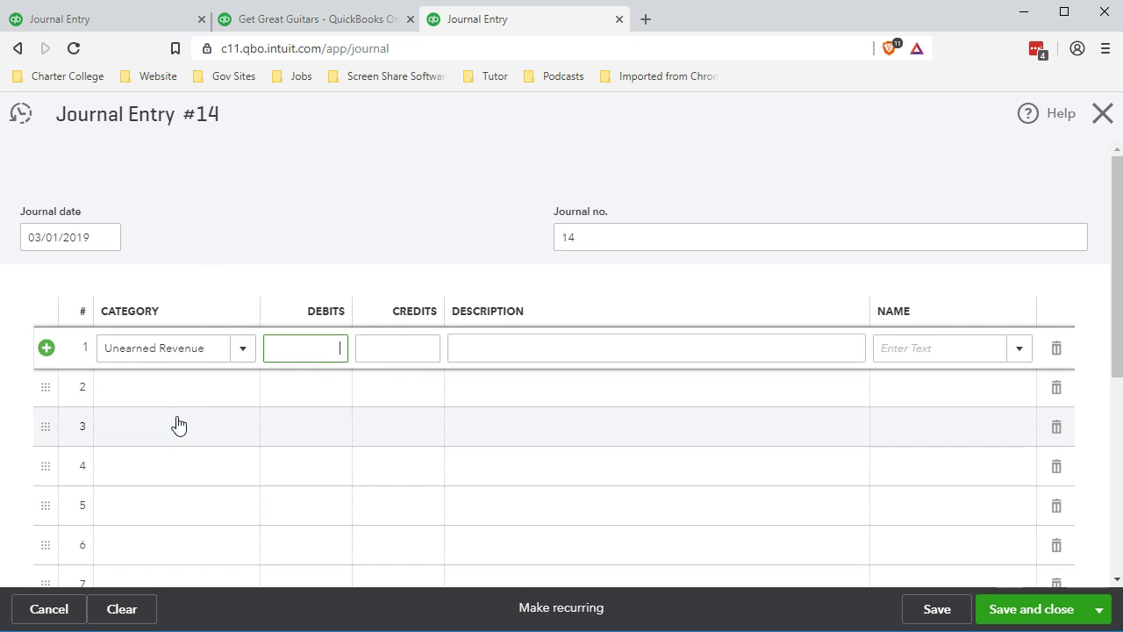
key("Tab")
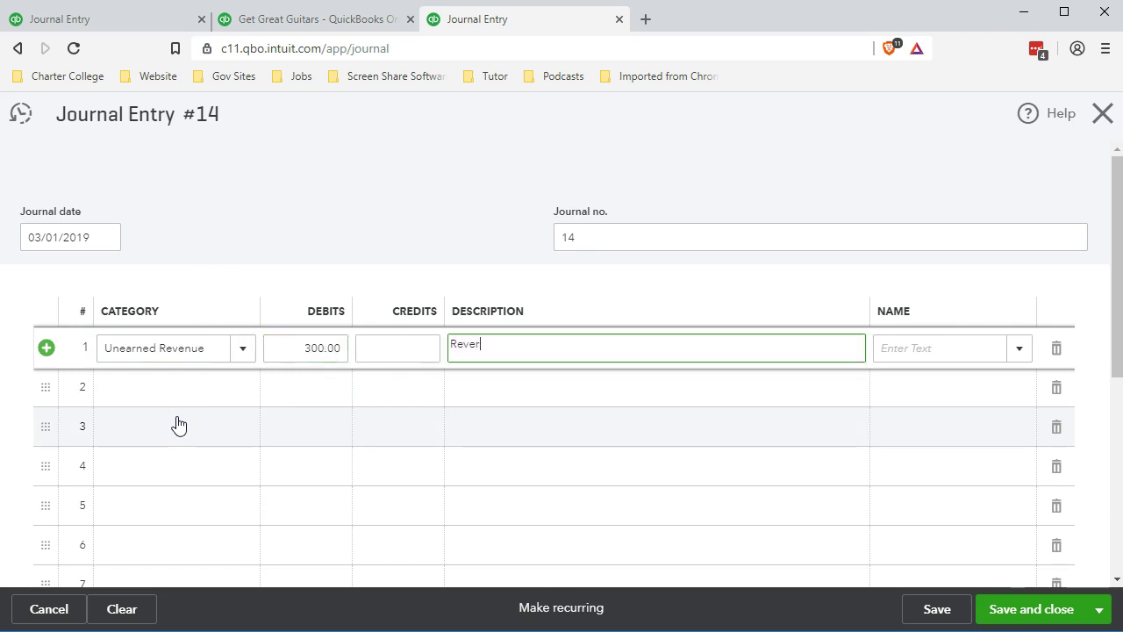
type("Reversing Entry")
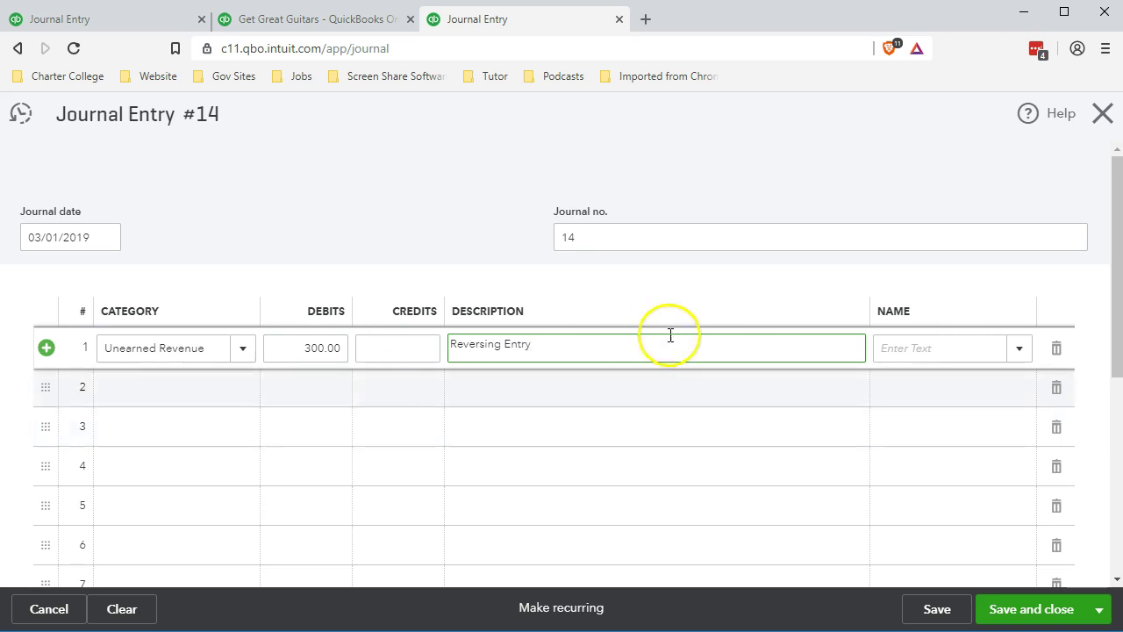
left_click_drag(574, 343, 445, 353)
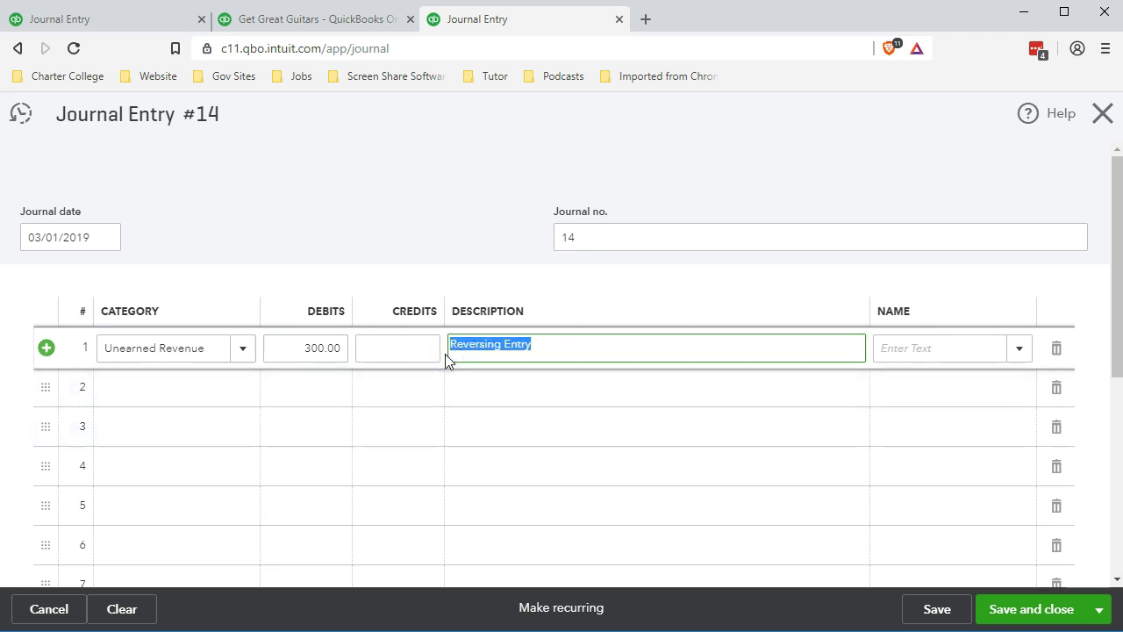
Step: Credit Accounts Receivable (A/R) for 300.00 on the second line with the description "Reversing Entry"
left_click(146, 390)
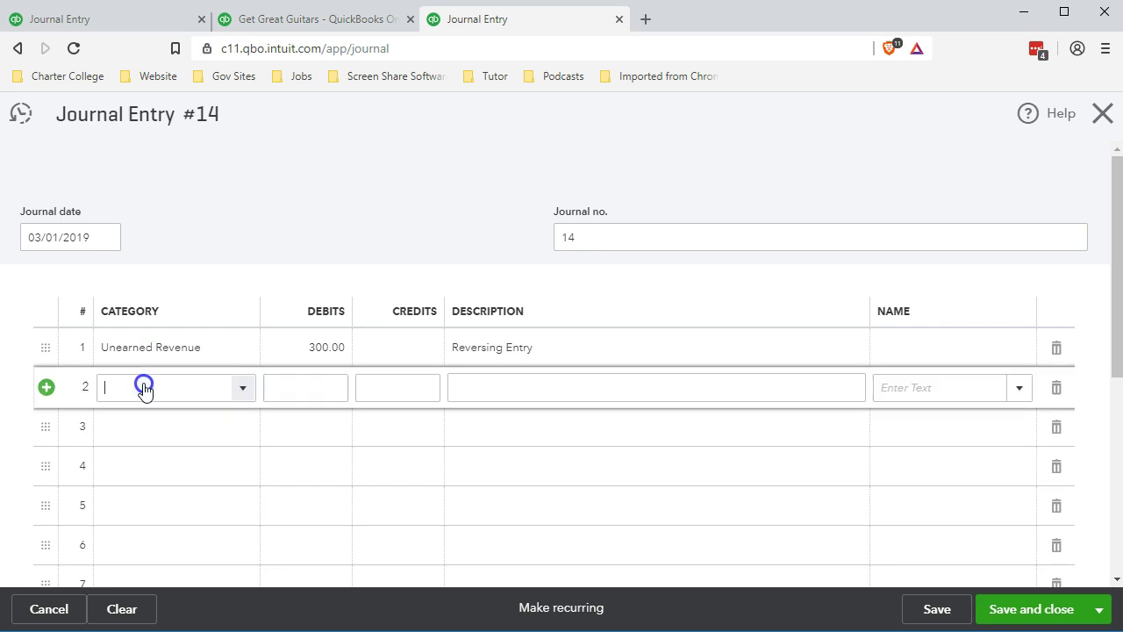
type("A")
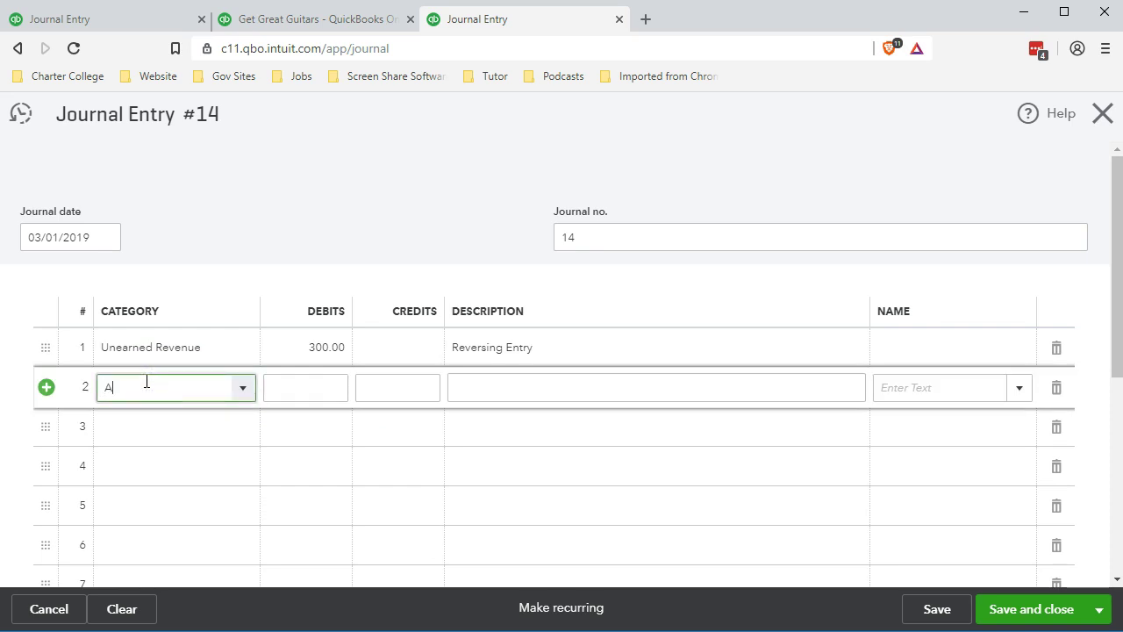
type("ccount")
left_click(189, 449)
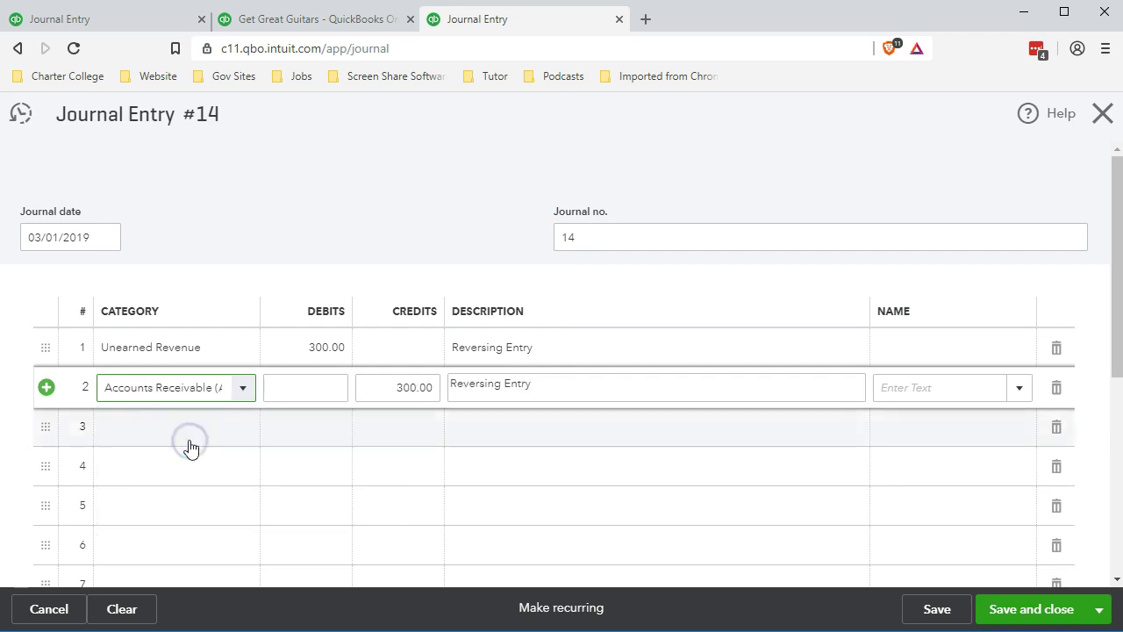
left_click(504, 388)
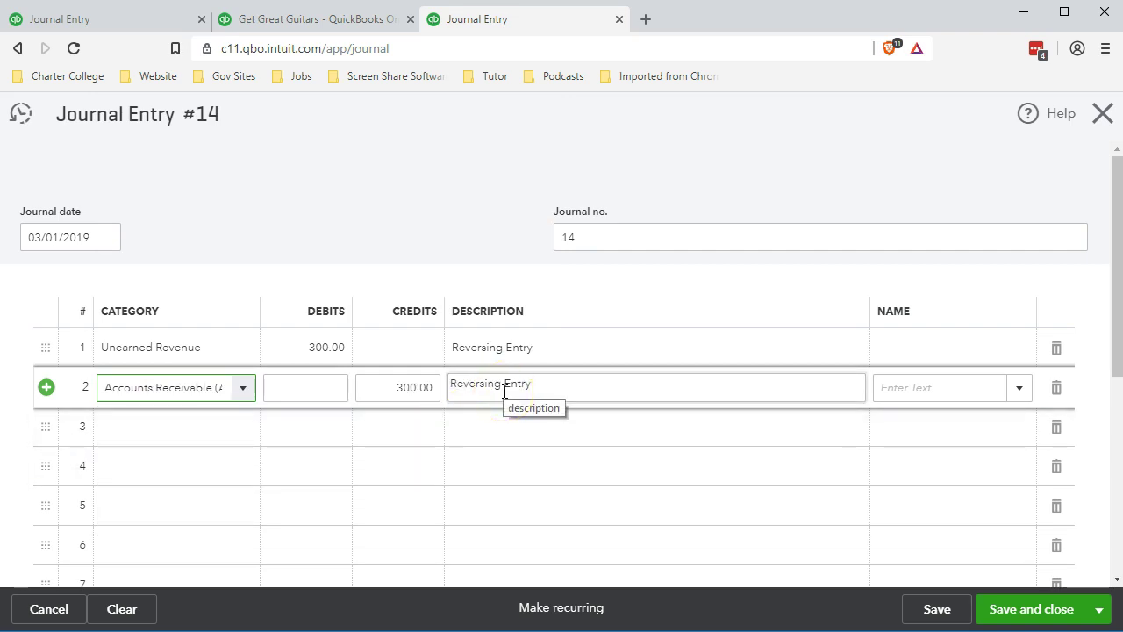
Step: Assign the customer String Music, as listed in the Customer Balance Detail report, to the receivable line, and save and close the entry
left_click(900, 383)
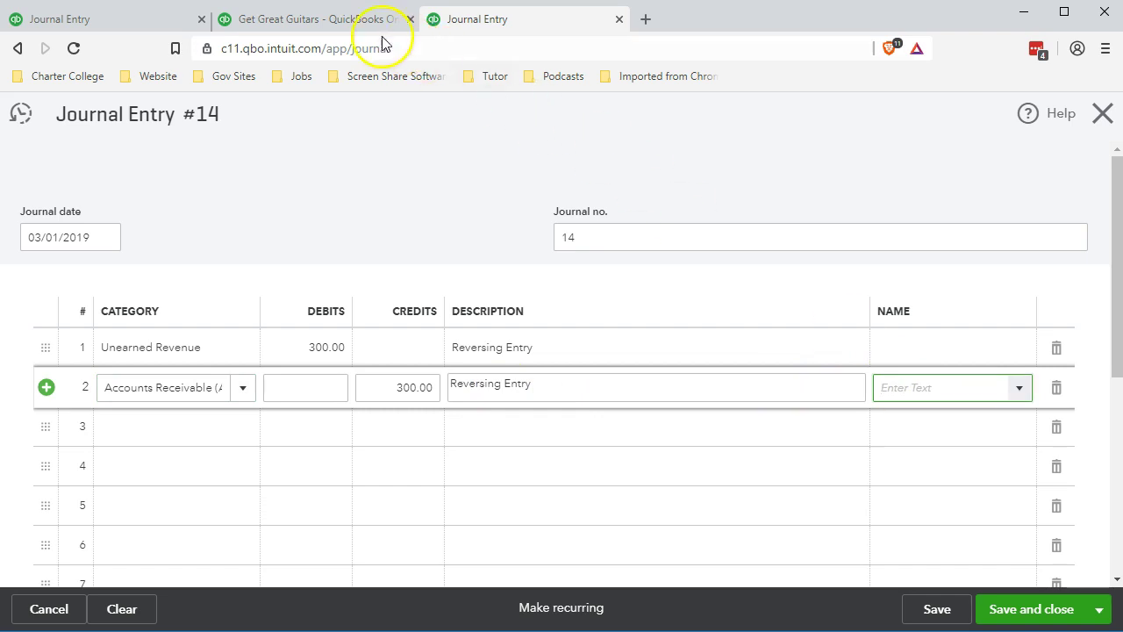
left_click(347, 19)
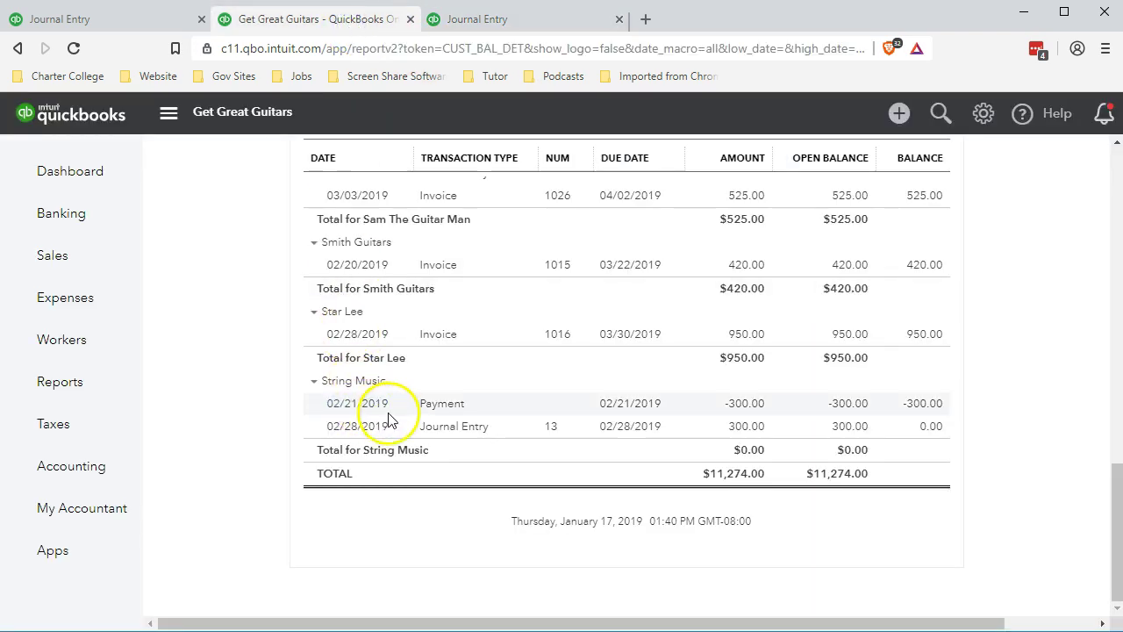
left_click(531, 19)
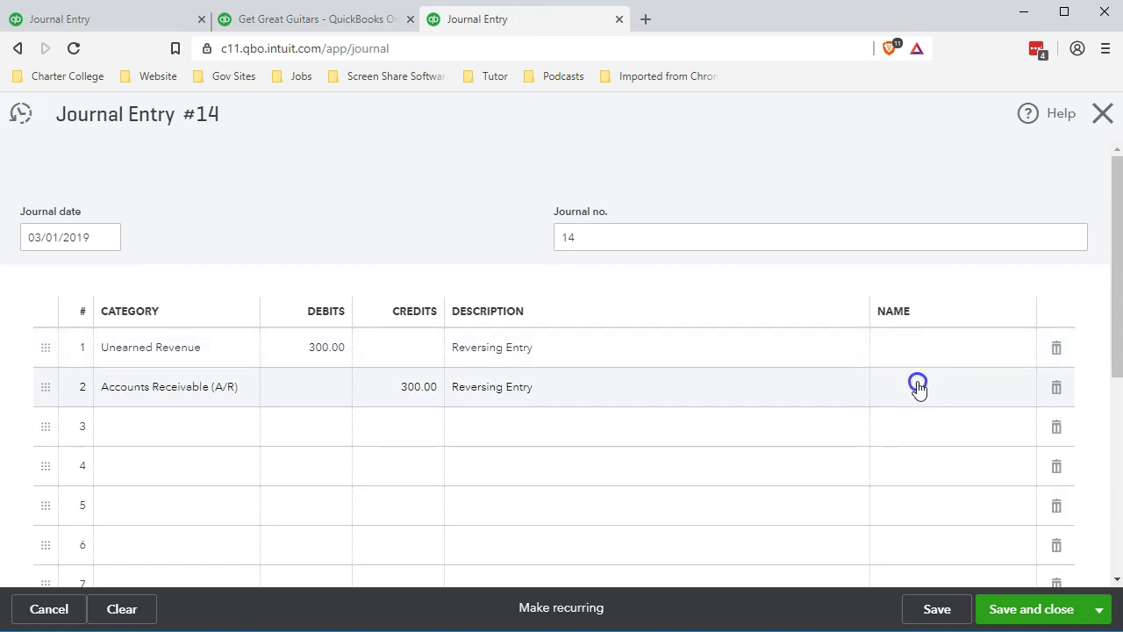
left_click(918, 386)
type("S")
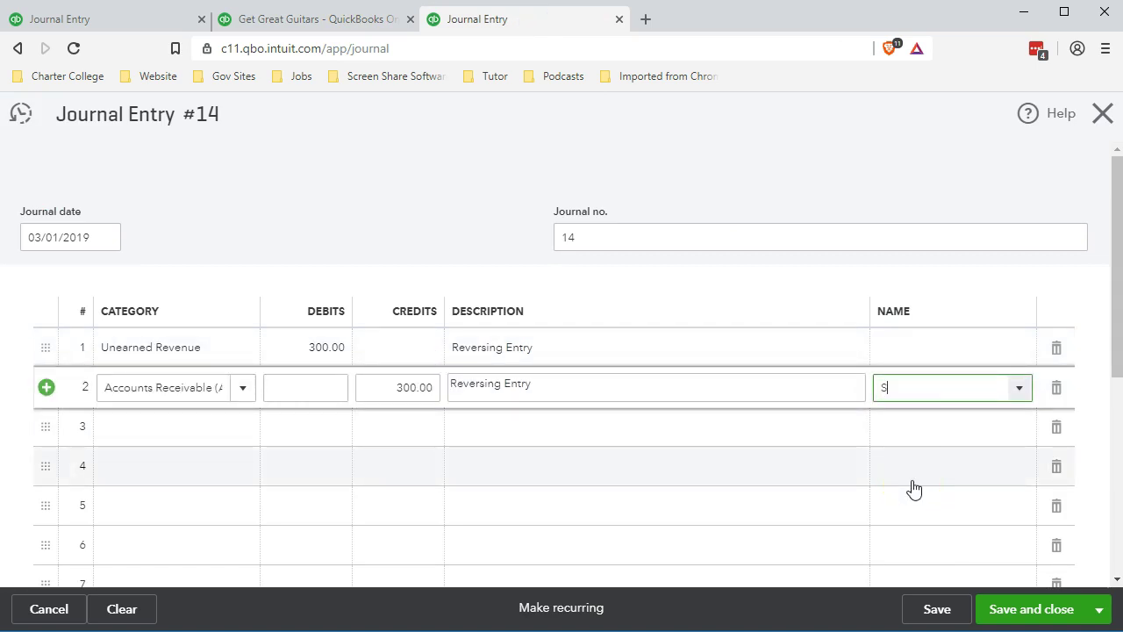
type("ring")
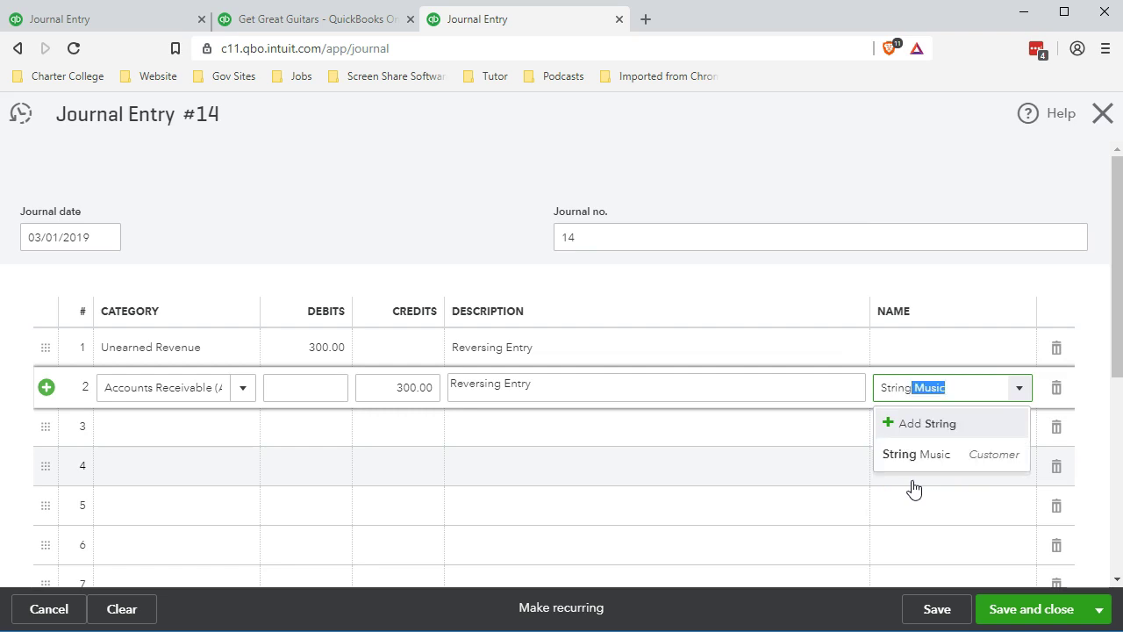
left_click(911, 458)
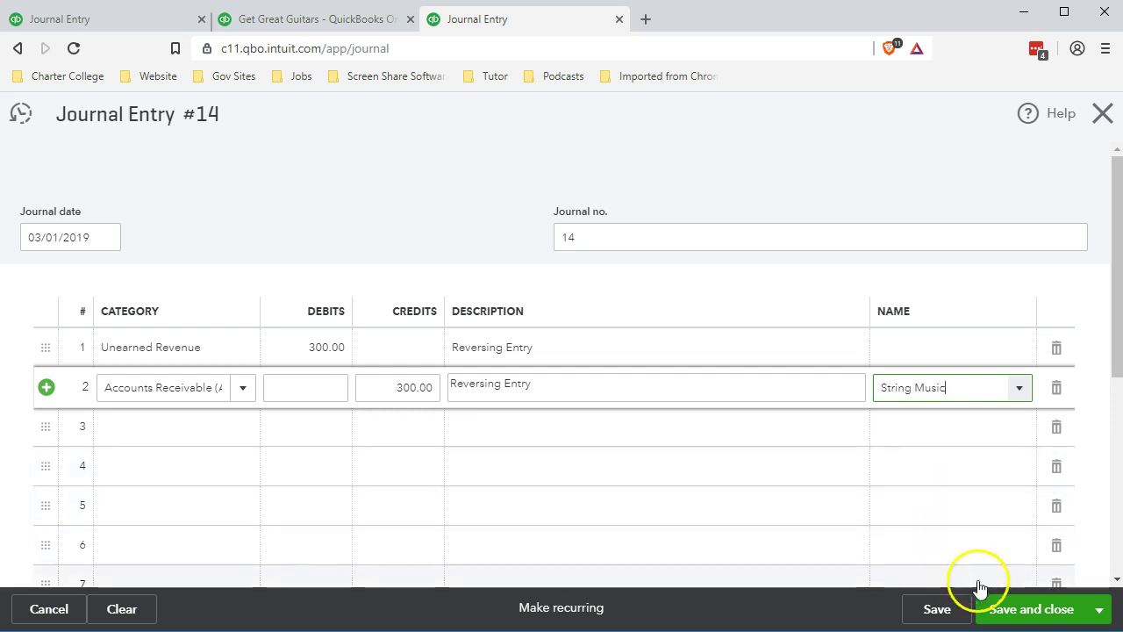
left_click(1016, 617)
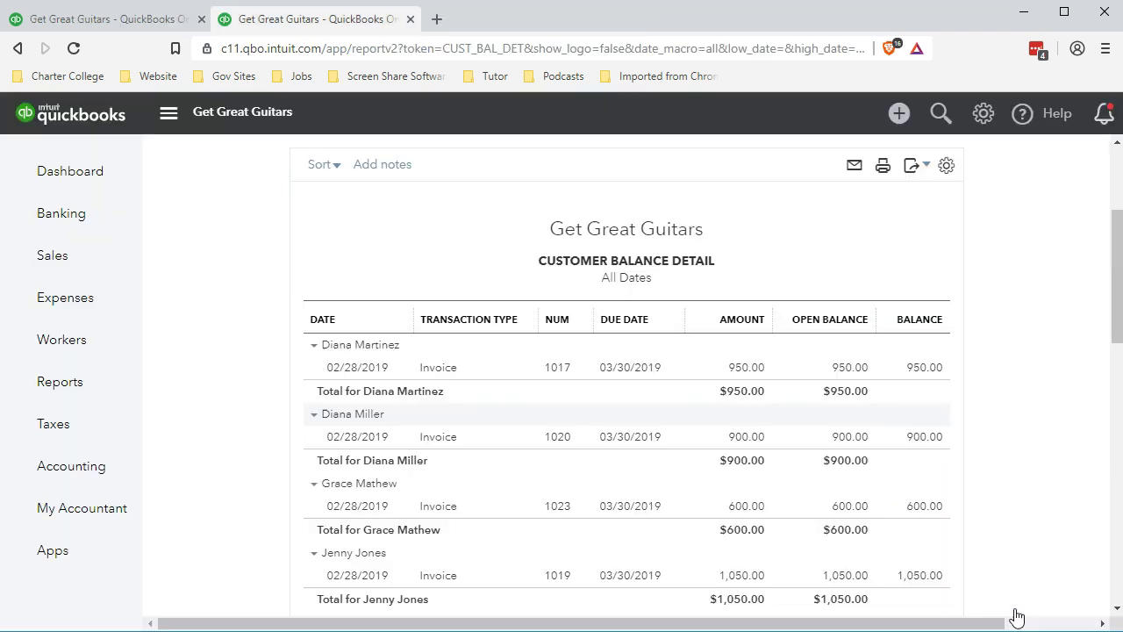
Step: Run the Balance Sheet report for 01/01/2019 to 02/28/2019
left_click(88, 399)
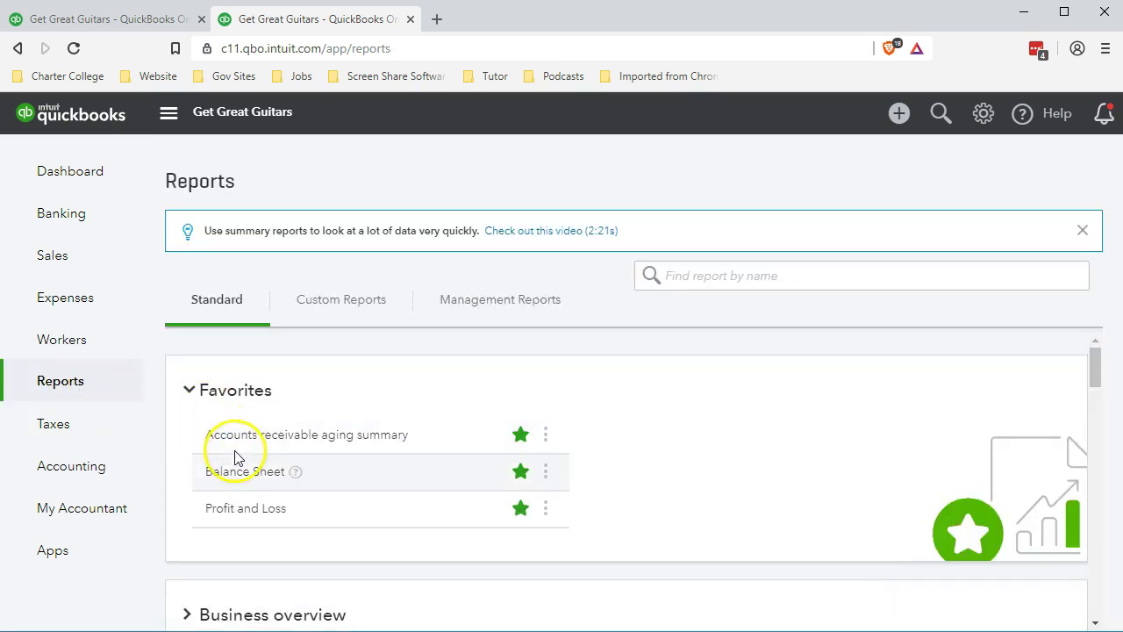
left_click(245, 471)
scroll(316, 399, "up", 8)
scroll(320, 398, "up", 3)
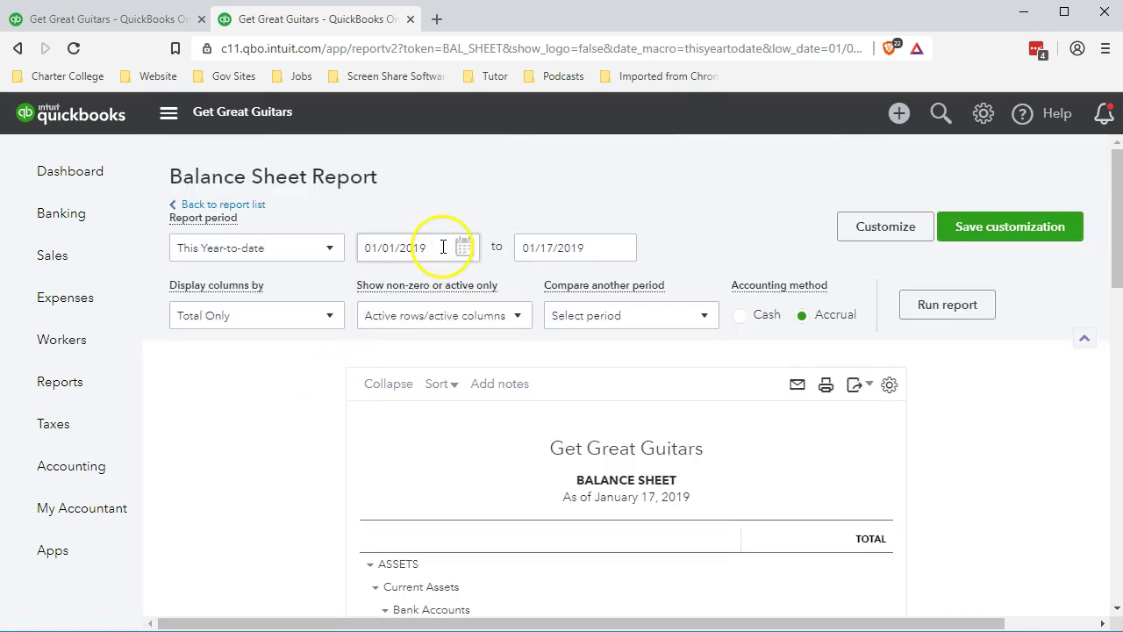
left_click_drag(446, 243, 289, 205)
type("010119")
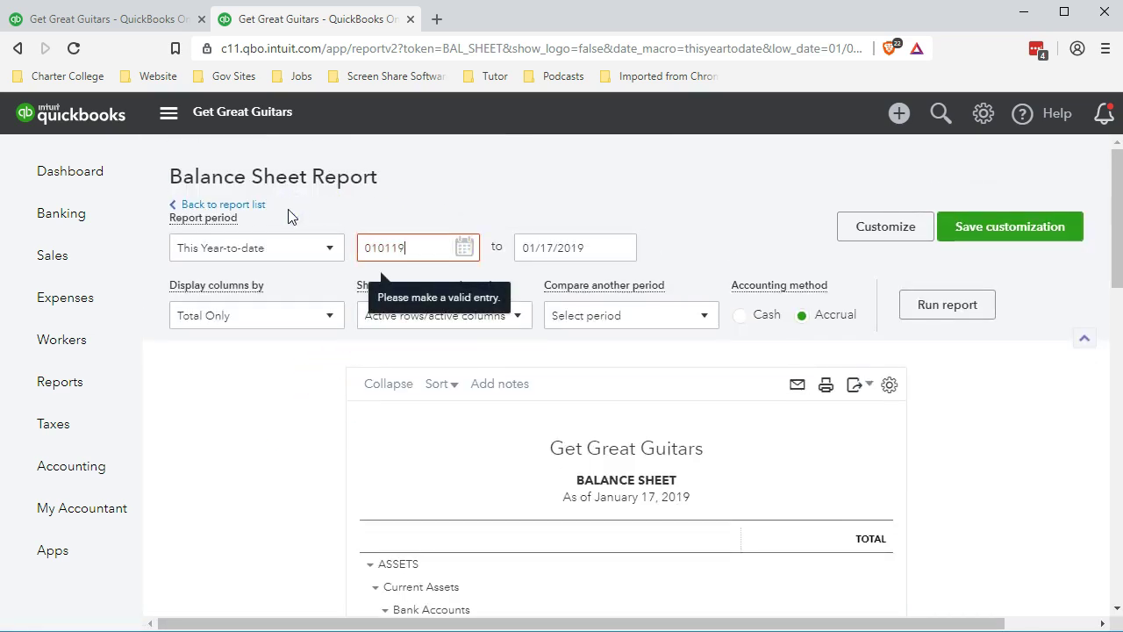
key("Tab")
type("02/28/2019")
key("Tab")
left_click(918, 306)
Step: Examine the transactions behind Accounts Receivable (A/R) as of February 28, 2019, including the adjusting journal entries, and return to the balance sheet
scroll(922, 316, "down", 3)
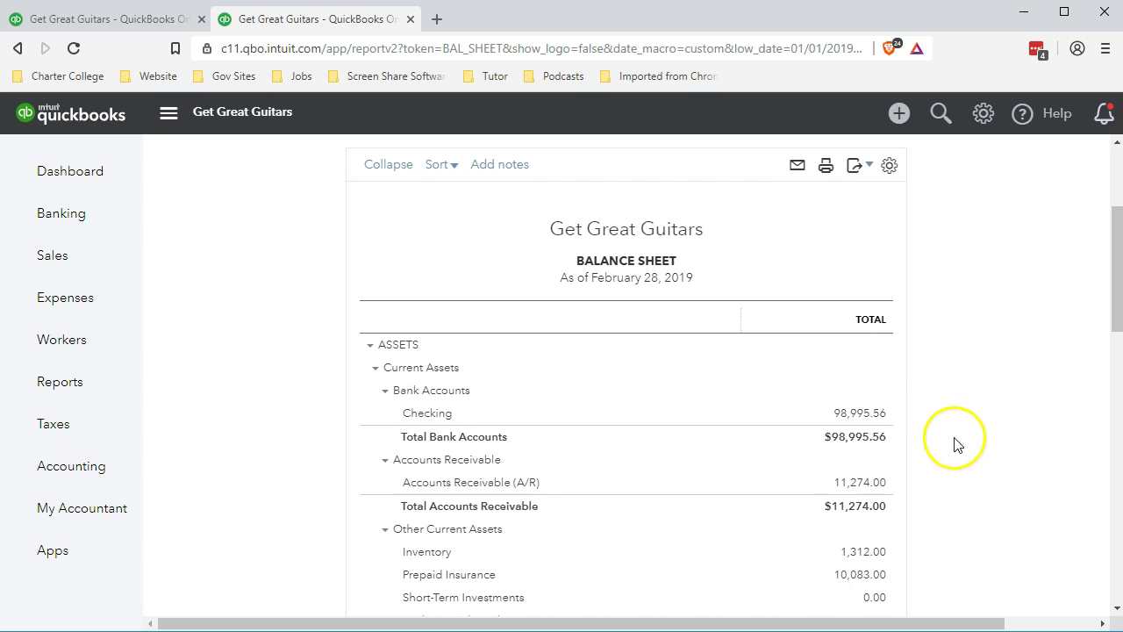
left_click(861, 482)
scroll(871, 492, "down", 5)
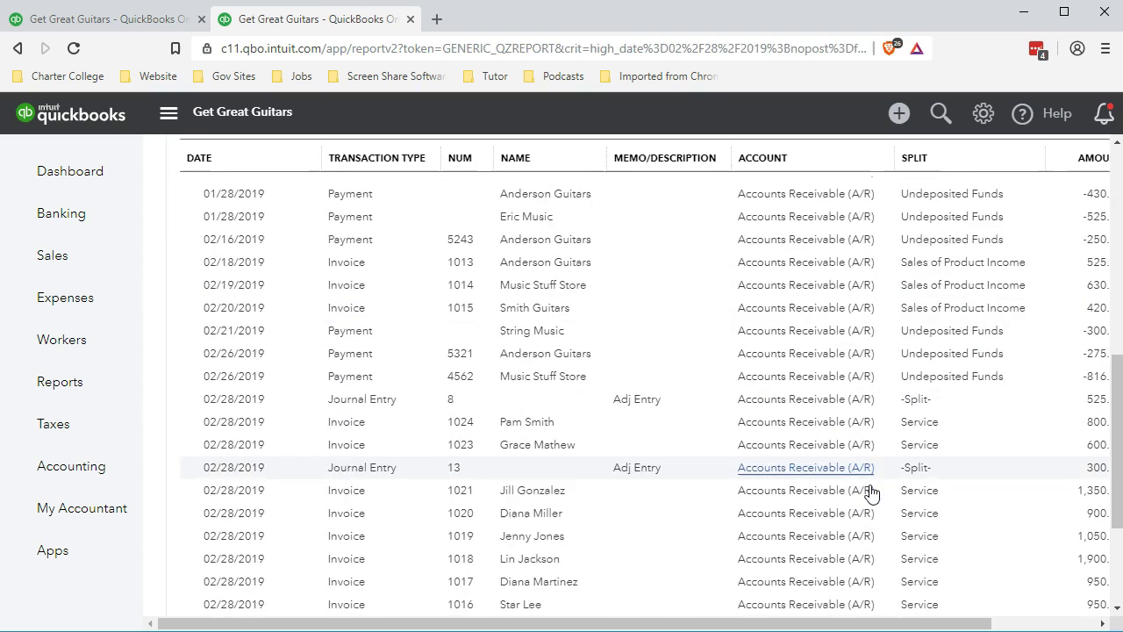
scroll(871, 491, "down", 5)
left_click_drag(836, 625, 876, 625)
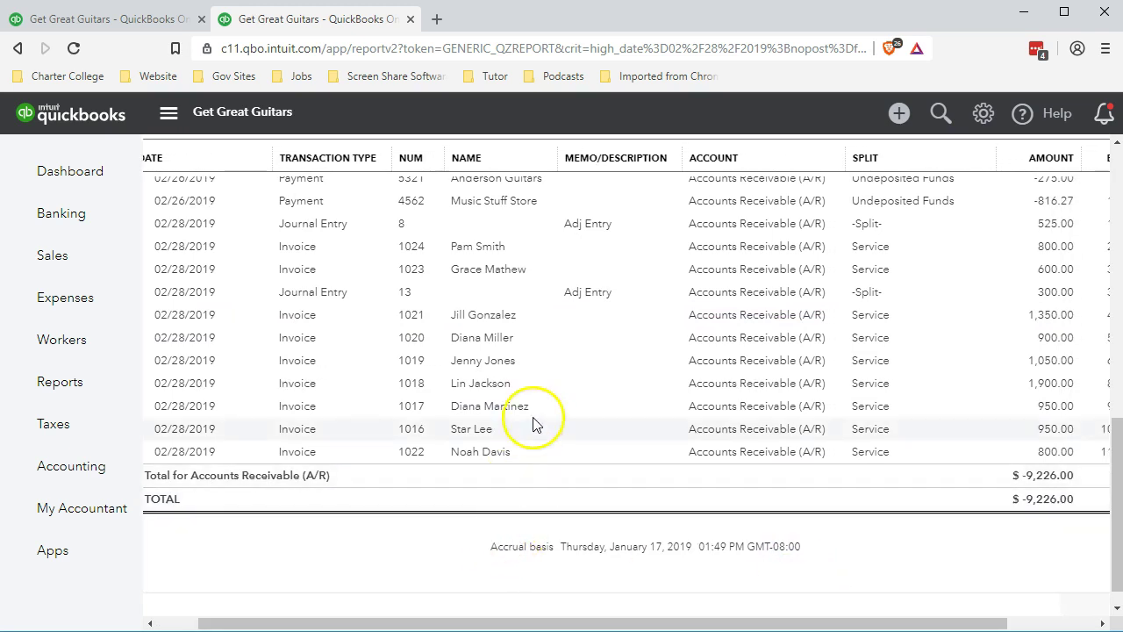
scroll(283, 377, "up", 10)
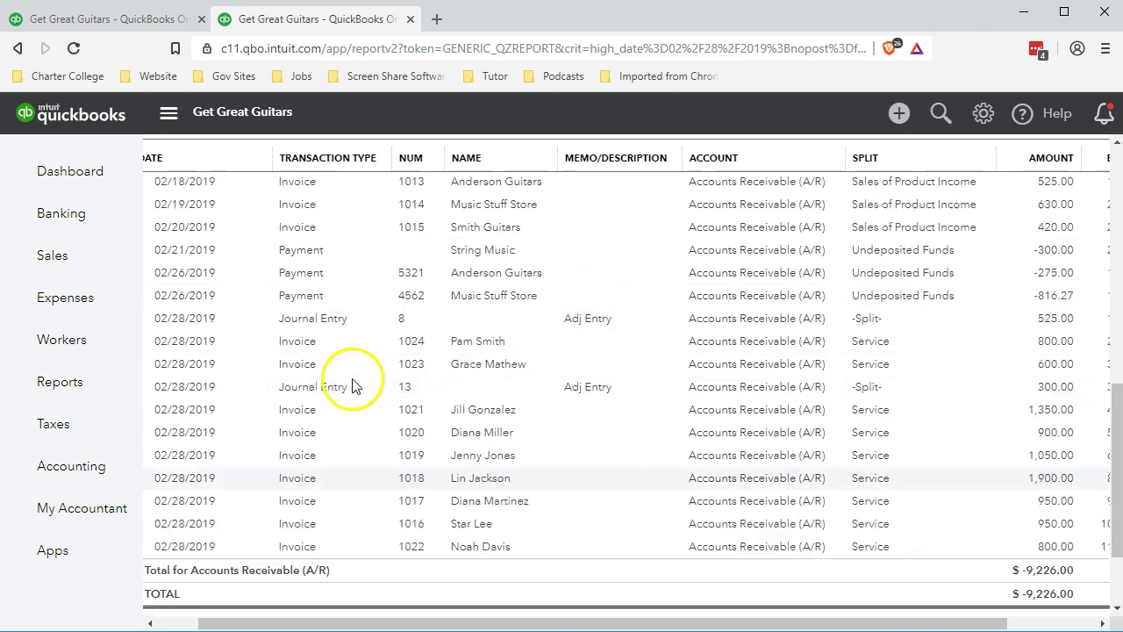
left_click(258, 210)
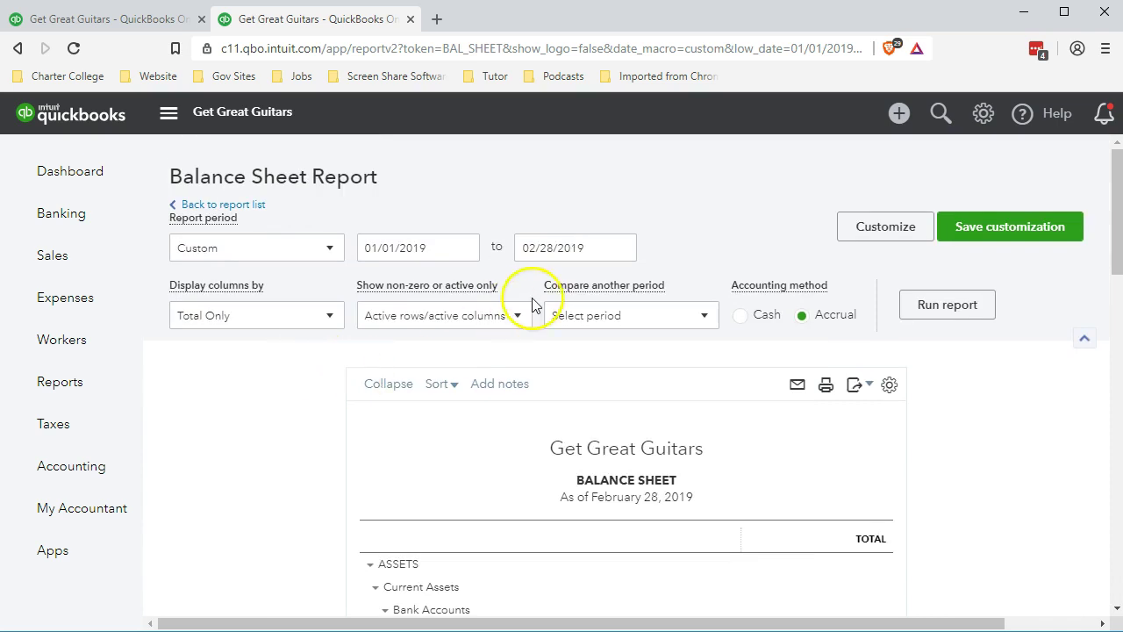
Step: Set the balance sheet's end date to 03/31/2019 and rerun the report
left_click_drag(602, 247, 402, 230)
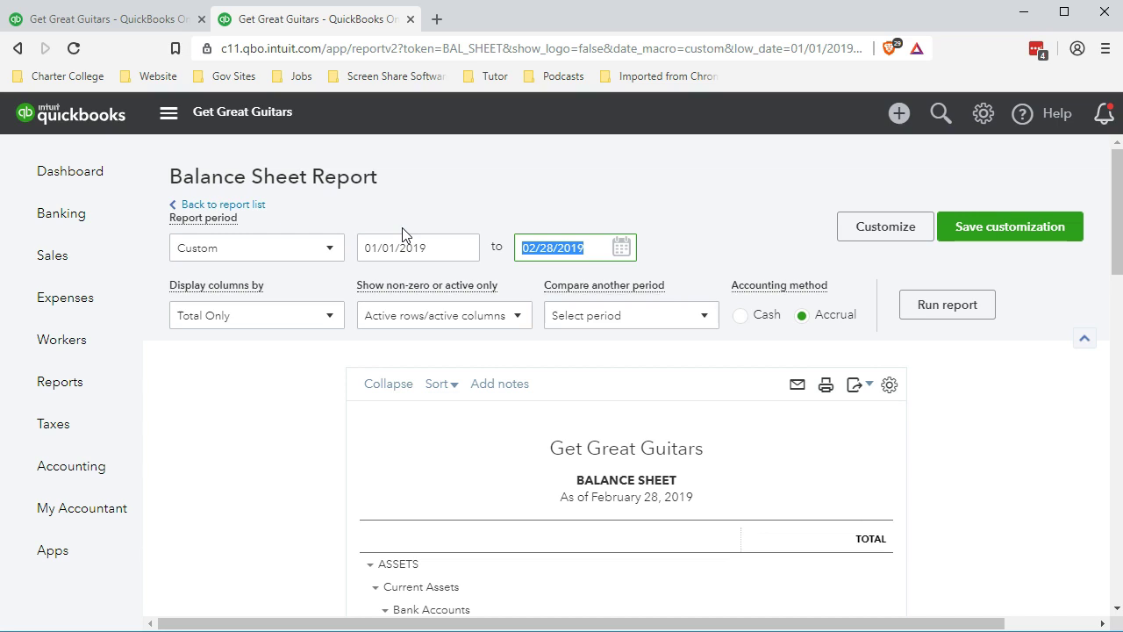
type("03/31/2019")
key("Tab")
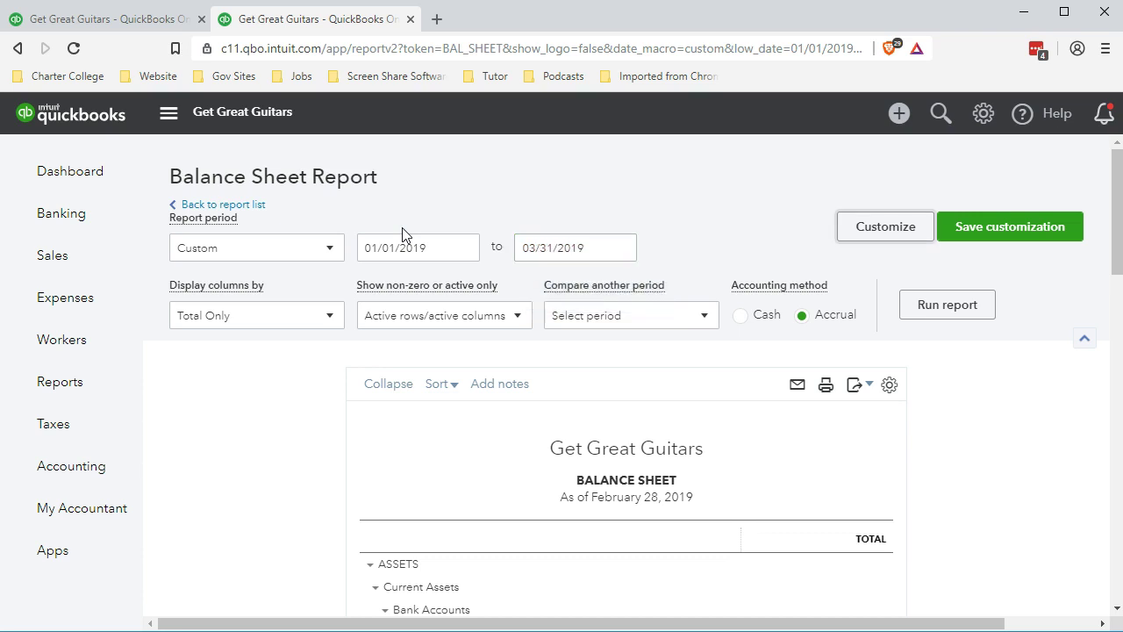
left_click(930, 312)
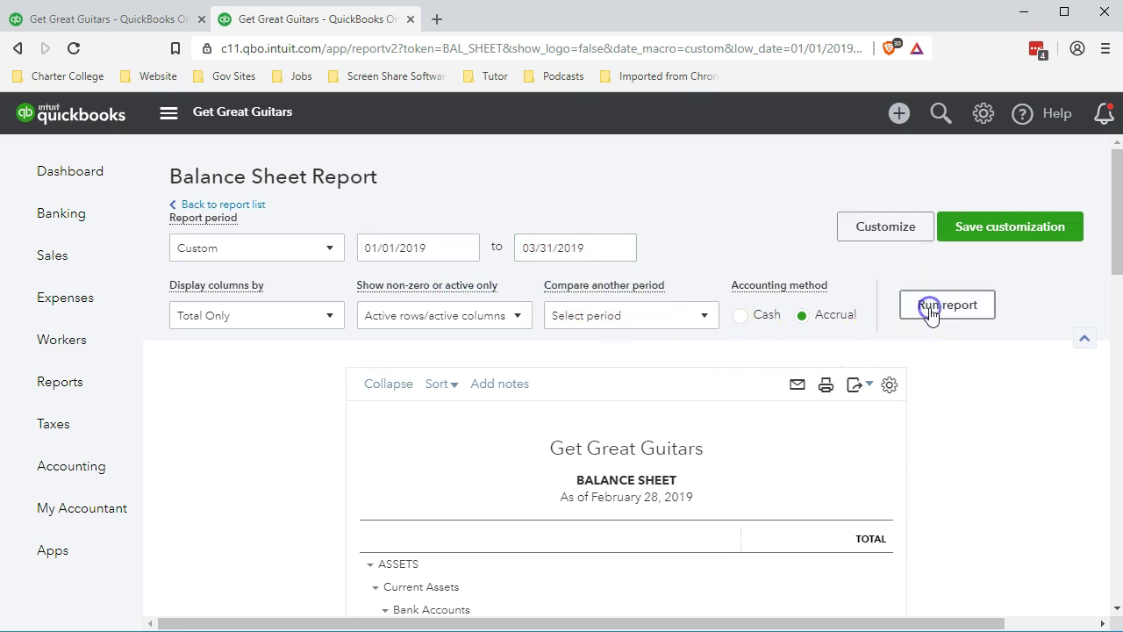
Step: Open the transactions behind Accounts Receivable (A/R) as of March 31, 2019 and examine the latest journal entries
scroll(930, 311, "down", 3)
scroll(845, 389, "down", 1)
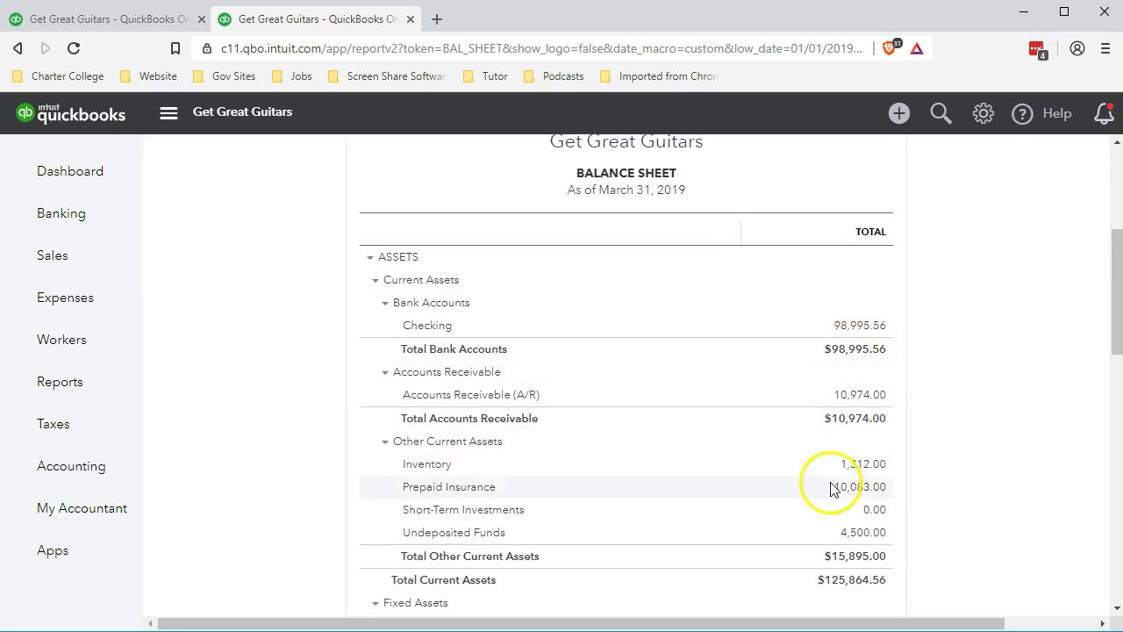
left_click(857, 396)
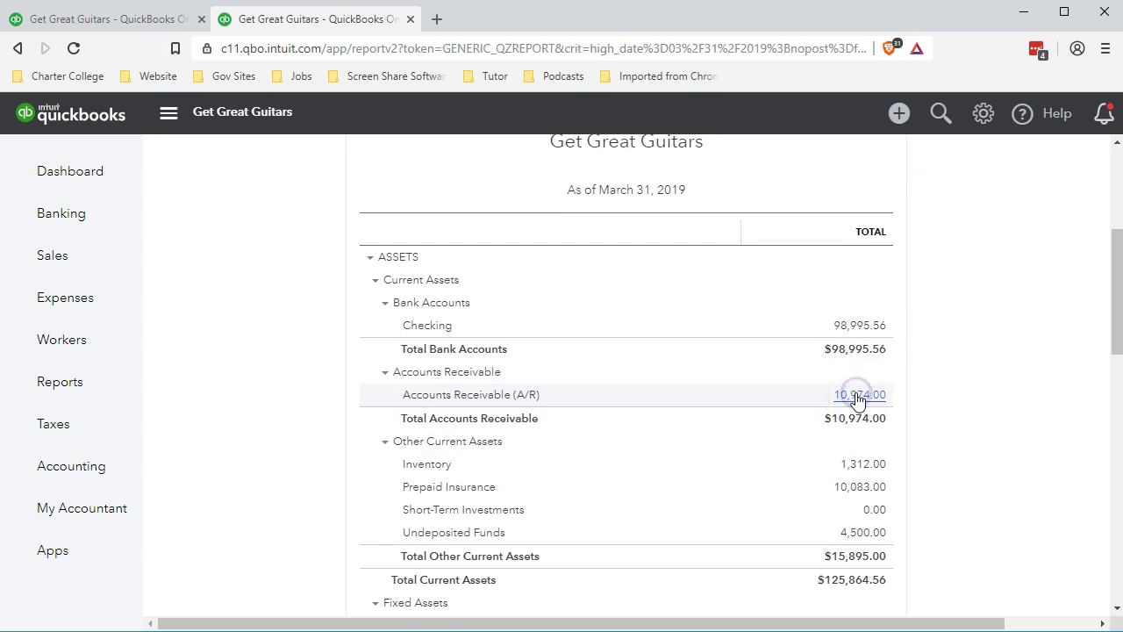
scroll(815, 418, "down", 10)
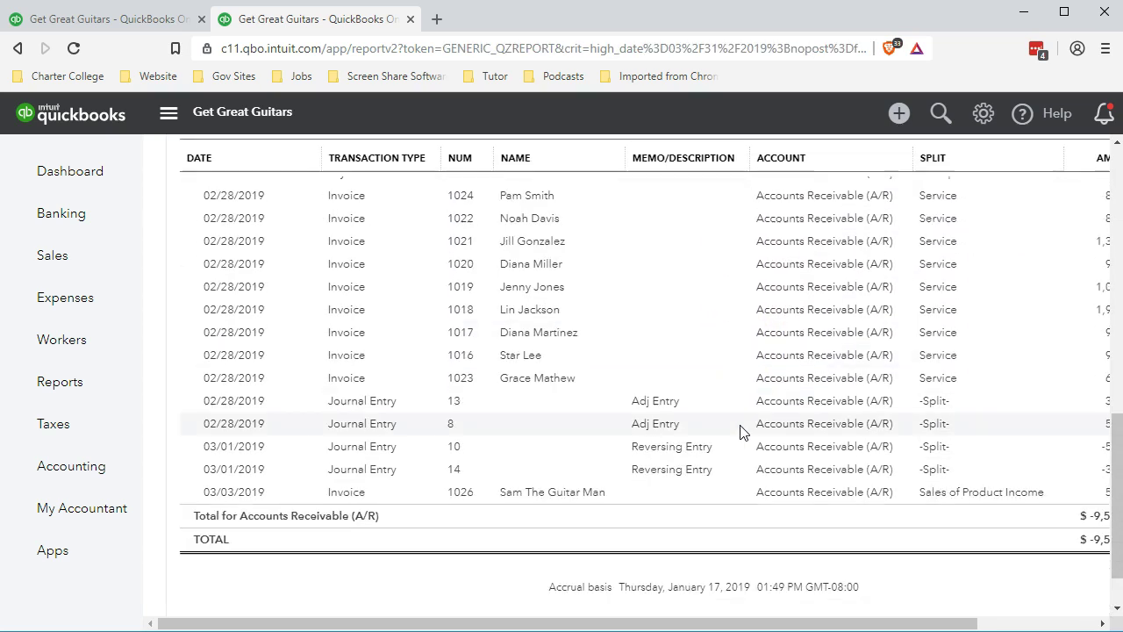
Step: Examine the amounts and running balances of the adjusting and reversing journal entries in the Accounts Receivable (A/R) transactions
scroll(723, 527, "up", 1)
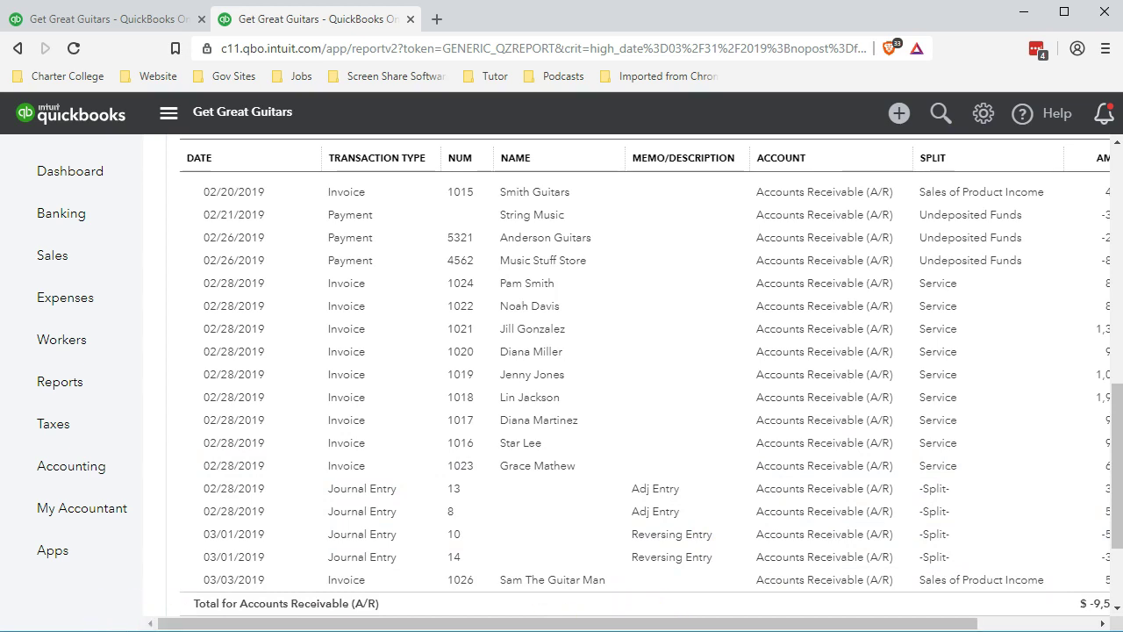
left_click_drag(821, 624, 918, 622)
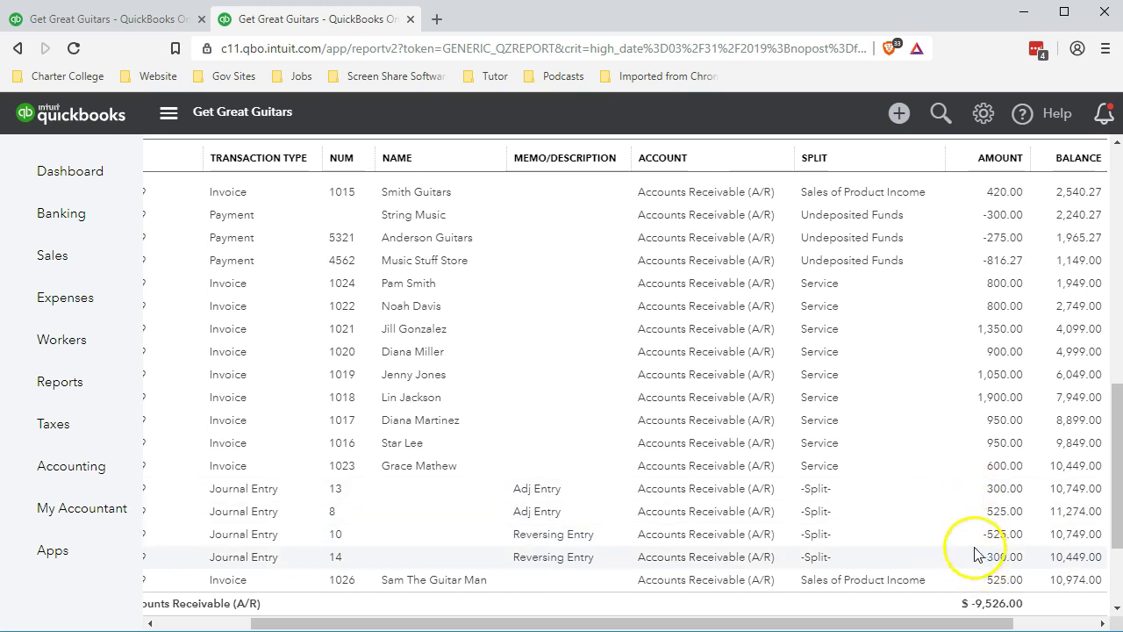
Step: Rerun the Customer Balance Detail report for all dates and examine the entries listed under String Music
left_click(126, 22)
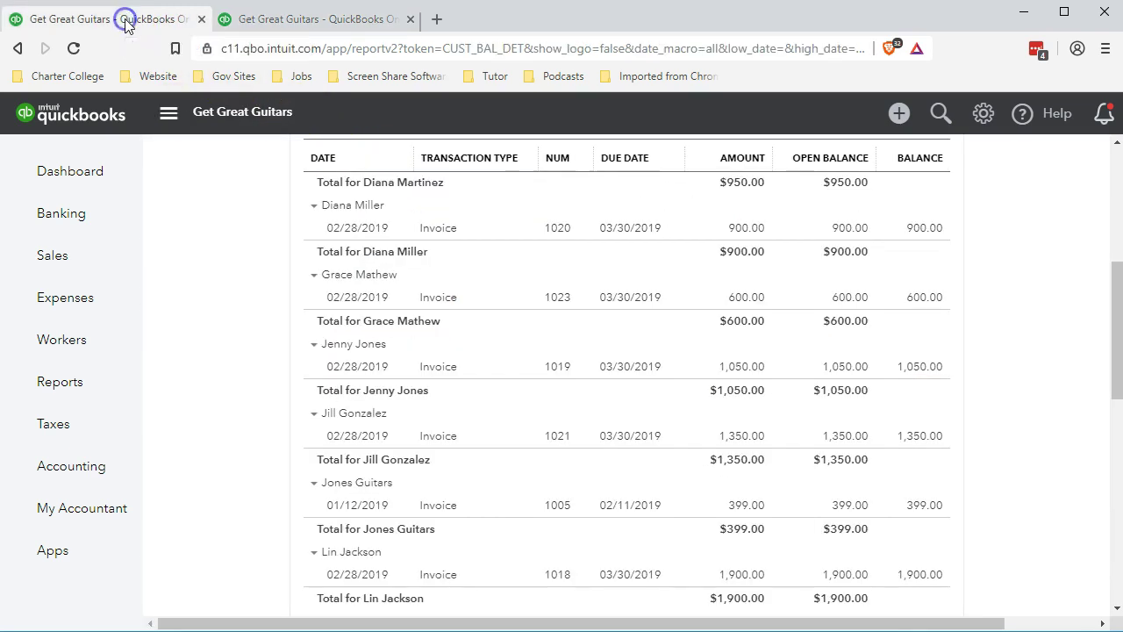
scroll(605, 414, "up", 5)
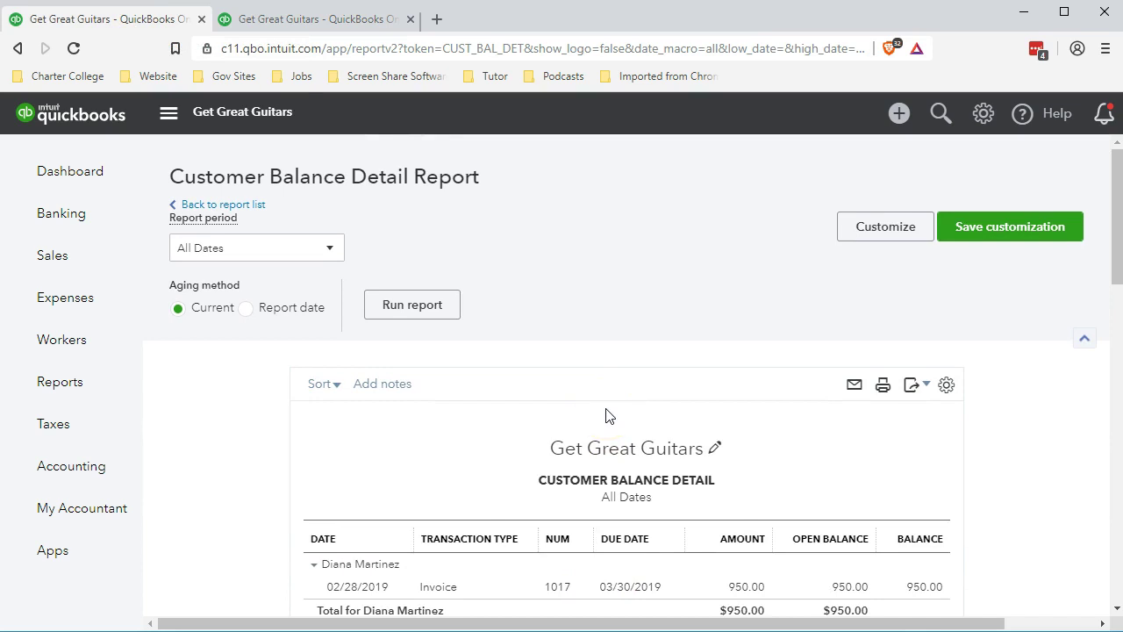
left_click(432, 311)
scroll(514, 419, "down", 10)
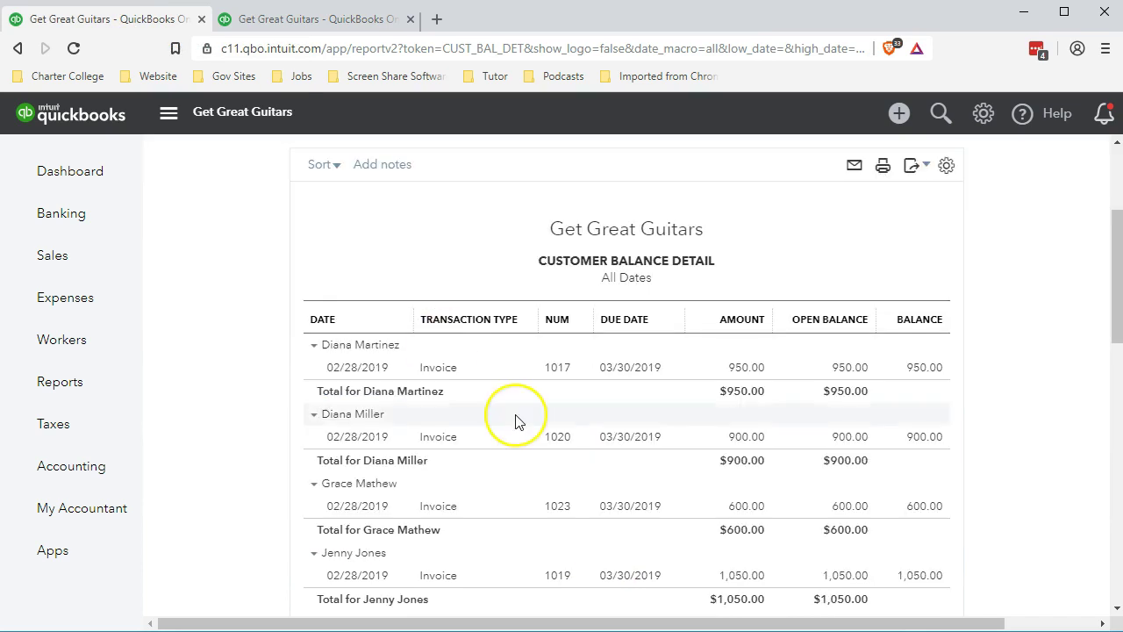
scroll(515, 422, "down", 4)
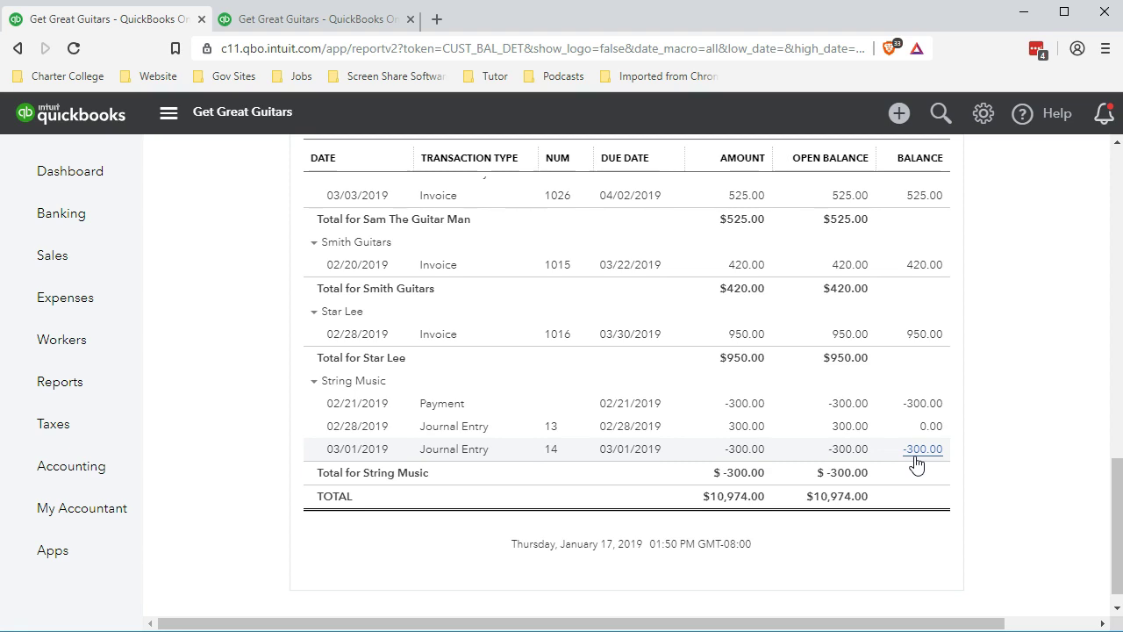
Step: Go back to the Accounts Receivable transaction report and return from it to the March 31, 2019 balance sheet
left_click(301, 26)
left_click_drag(397, 619, 294, 620)
scroll(269, 534, "up", 10)
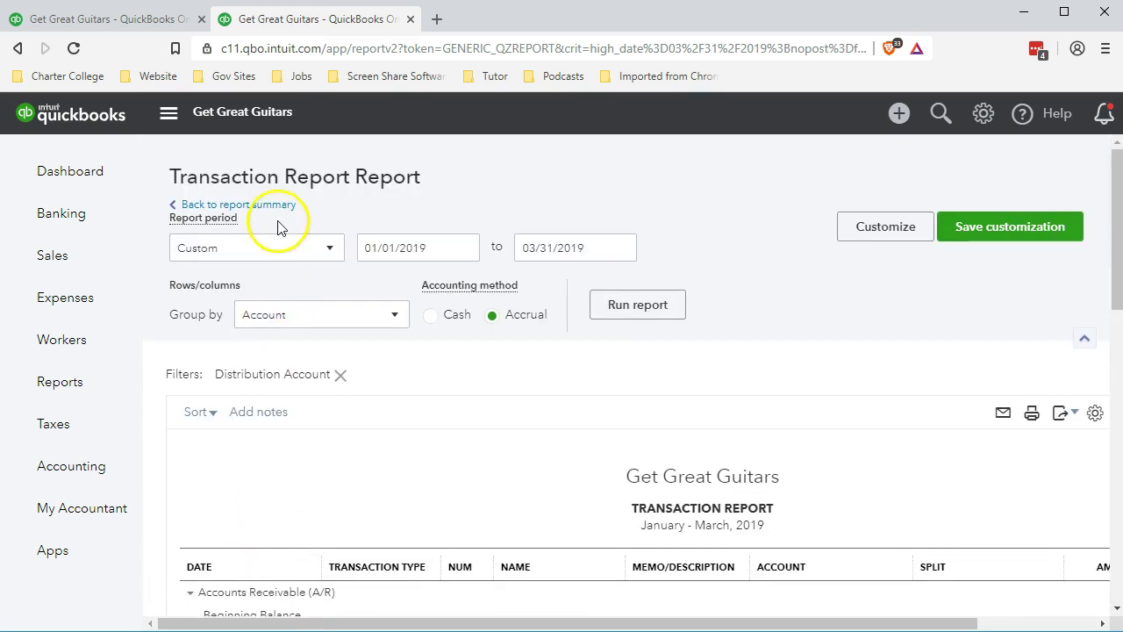
left_click(273, 207)
Step: Open the transactions behind Unearned Revenue as of March 31, 2019 and examine the adjusting and reversing entries
scroll(399, 430, "down", 4)
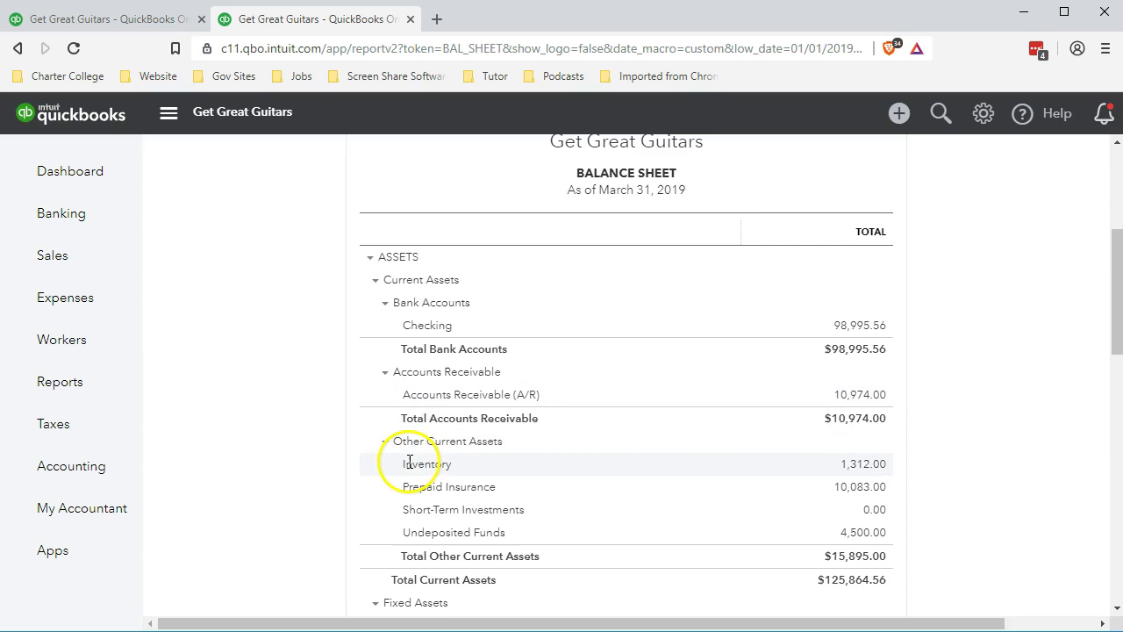
scroll(409, 462, "down", 8)
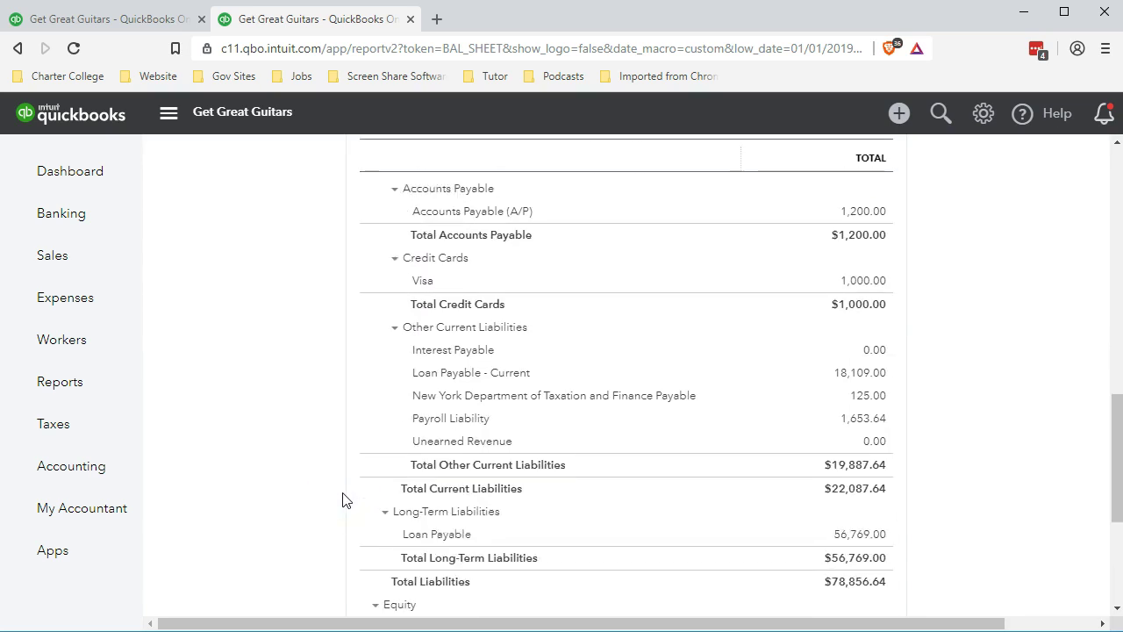
left_click(875, 443)
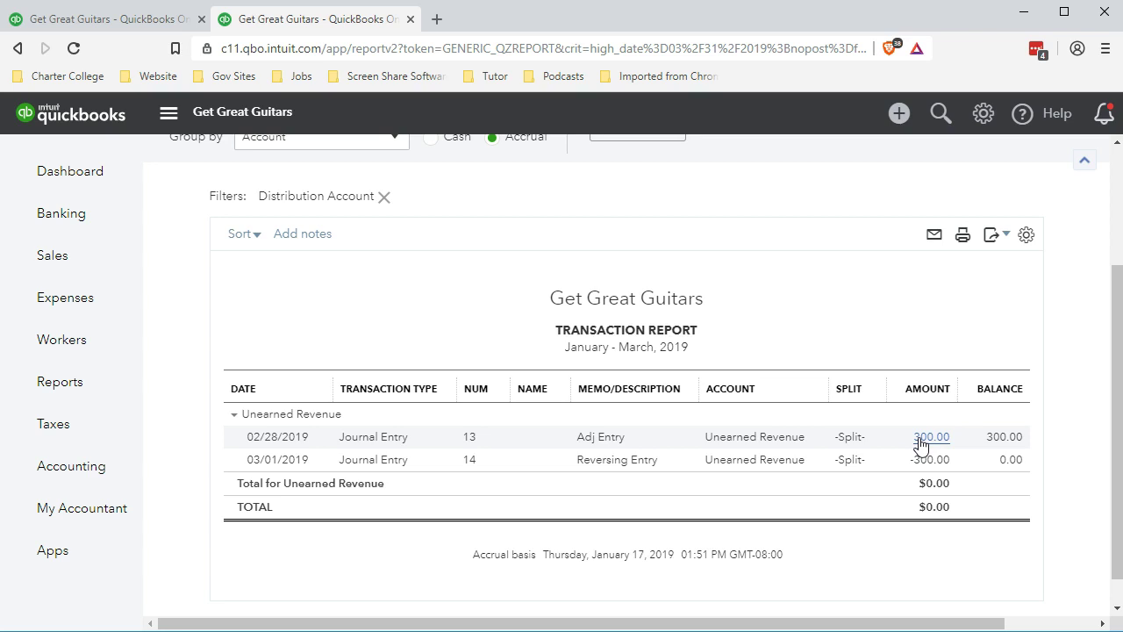
left_click(920, 465)
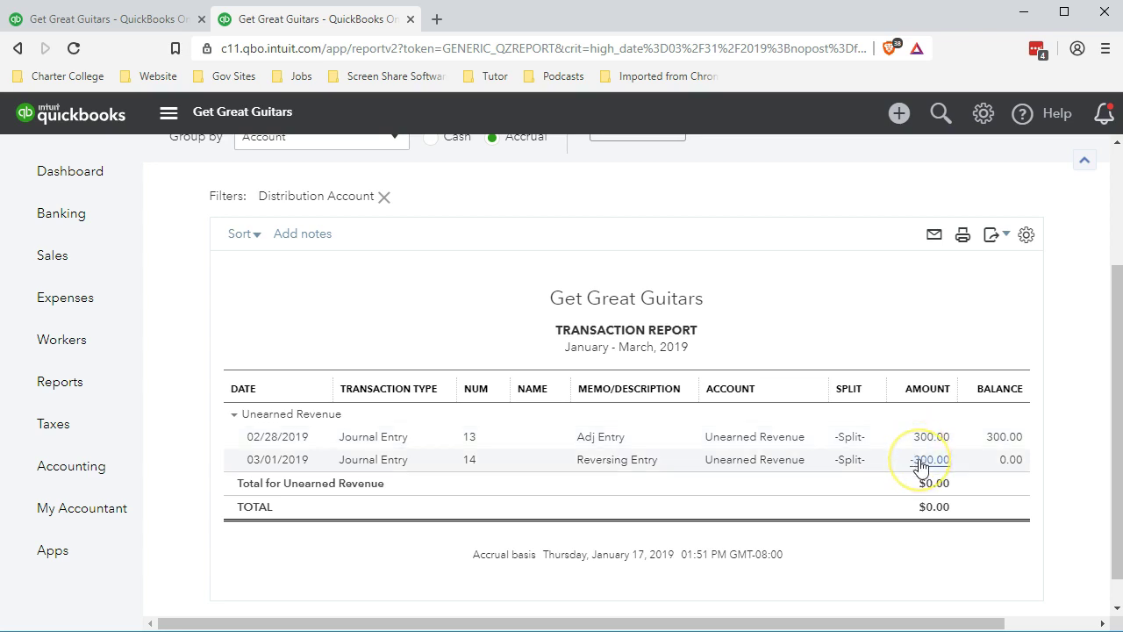